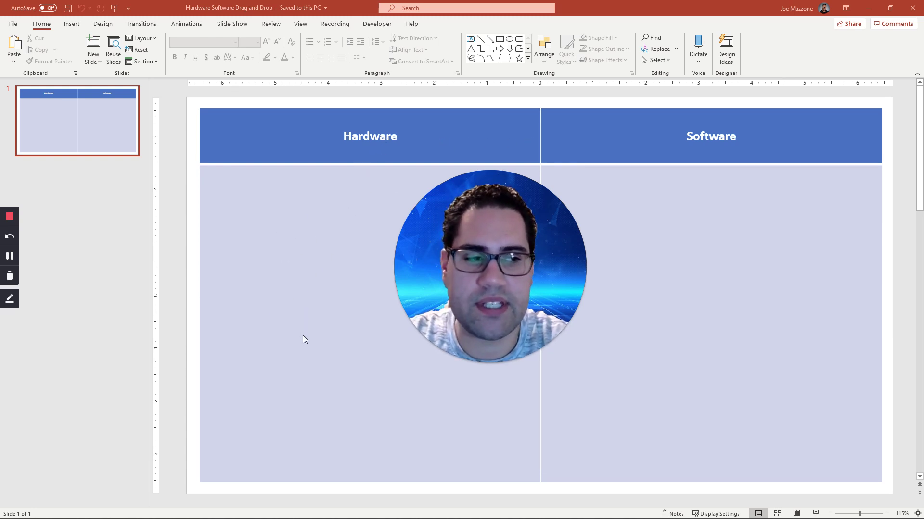
- Drag a picture below the slide and zoom out to show the pictures beneath it
{"action": "mouse_move", "coordinate": [472, 234]}
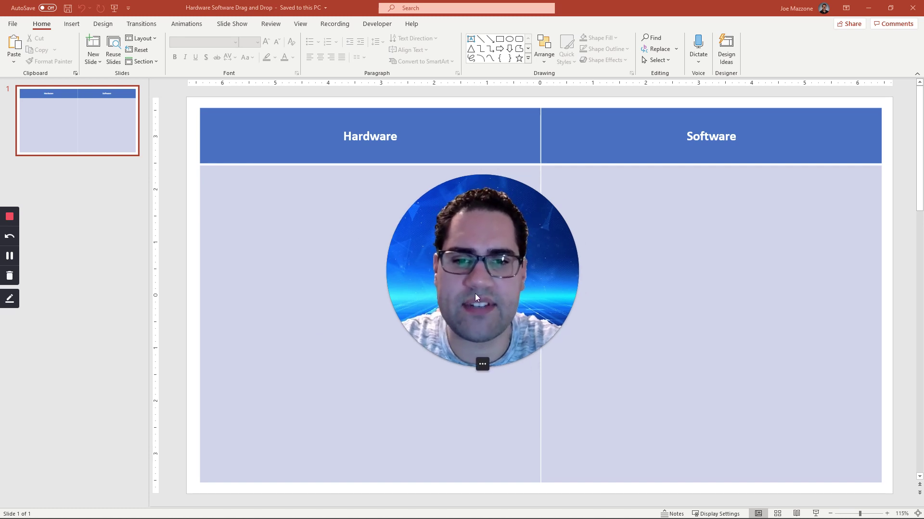
{"action": "left_click", "coordinate": [482, 364]}
{"action": "left_click", "coordinate": [469, 365]}
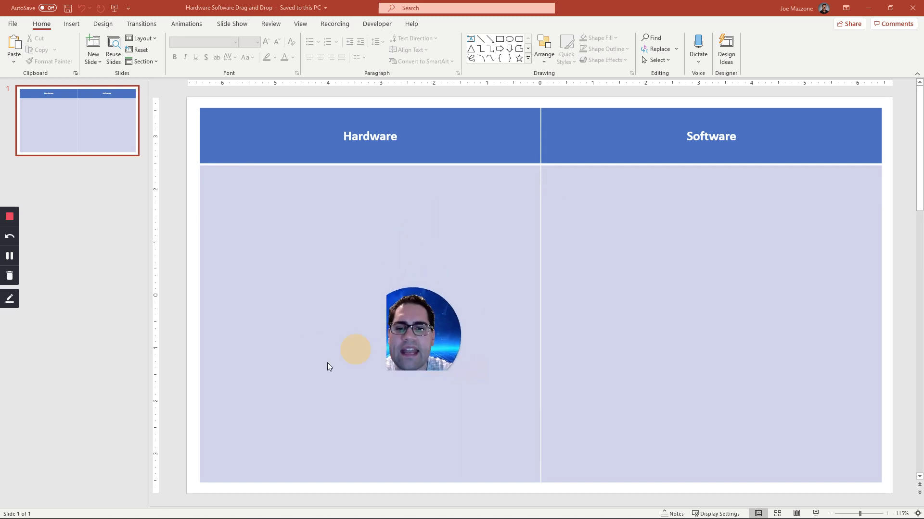
{"action": "left_click_drag", "start_coordinate": [327, 364], "coordinate": [42, 471]}
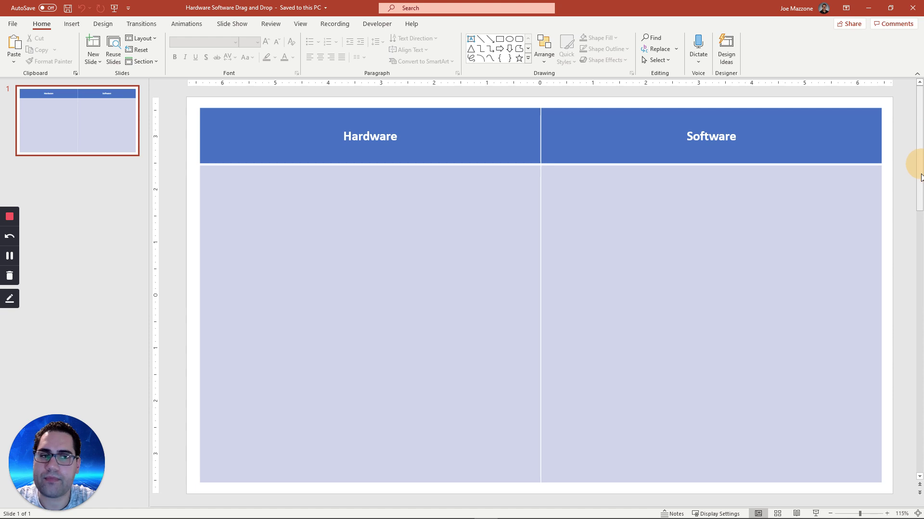
{"action": "left_click", "coordinate": [832, 512]}
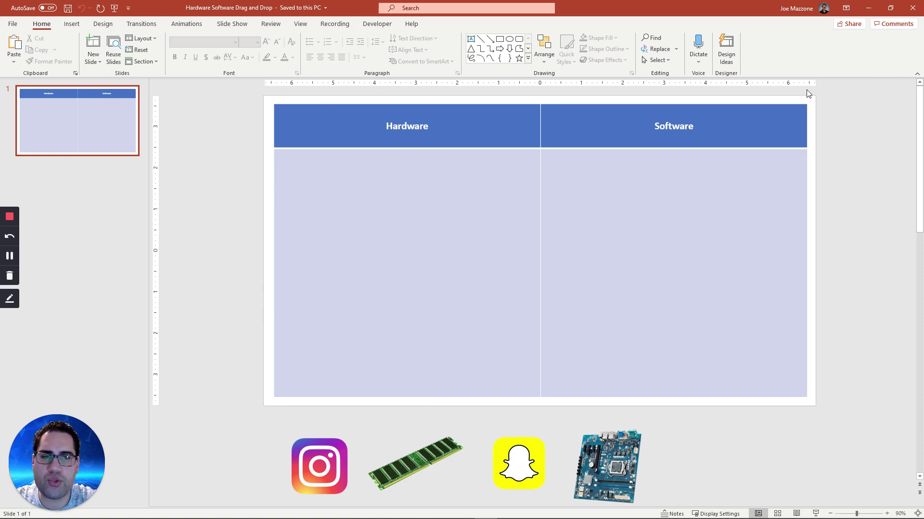
- Test-drop Instagram into the Software column and RAM into Hardware, then move both back off-slide
{"action": "left_click_drag", "start_coordinate": [319, 462], "coordinate": [665, 214]}
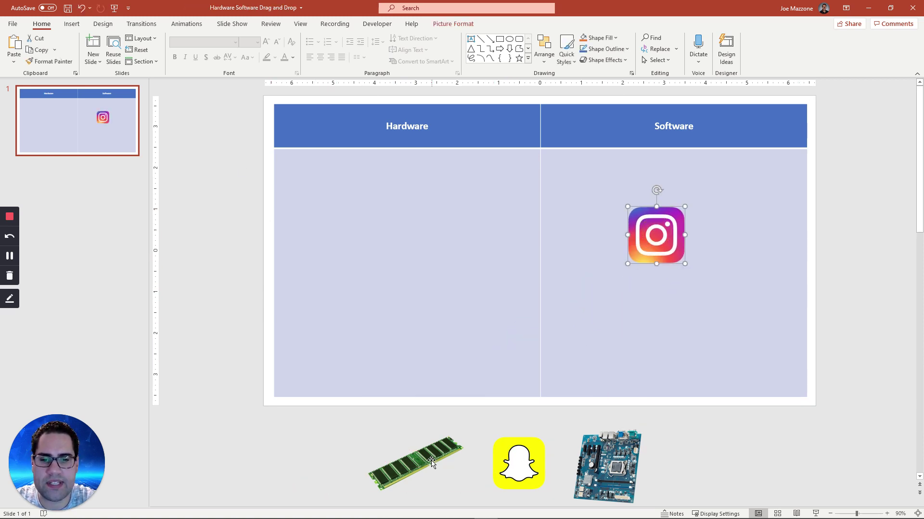
{"action": "left_click_drag", "start_coordinate": [426, 448], "coordinate": [351, 177]}
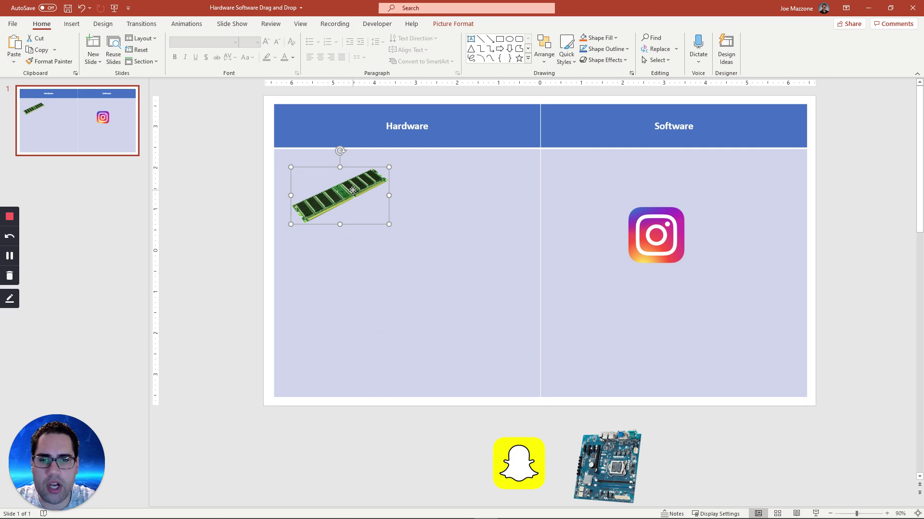
{"action": "left_click_drag", "start_coordinate": [353, 190], "coordinate": [331, 455]}
{"action": "left_click_drag", "start_coordinate": [641, 254], "coordinate": [408, 482]}
- Align the Instagram and motherboard pictures in the row beneath the slide
{"action": "left_click_drag", "start_coordinate": [526, 479], "coordinate": [531, 473]}
{"action": "left_click_drag", "start_coordinate": [607, 466], "coordinate": [629, 455]}
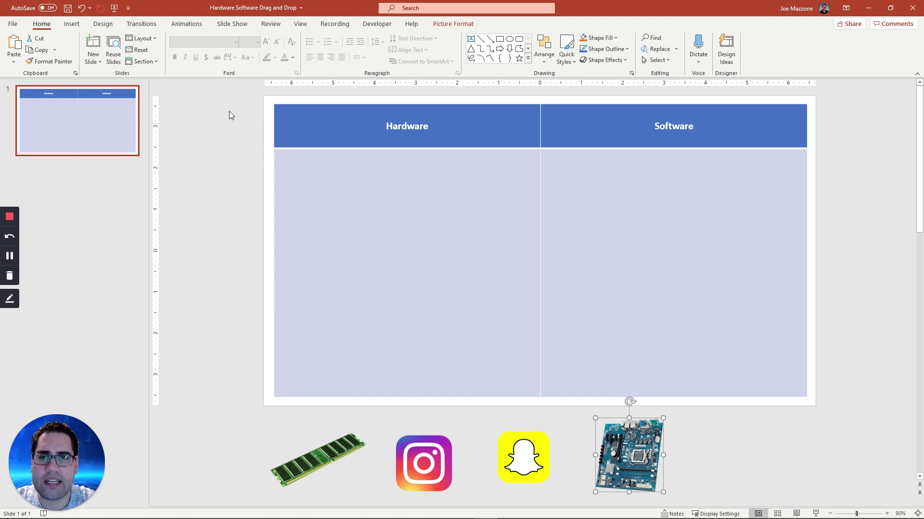
{"action": "left_click", "coordinate": [95, 27]}
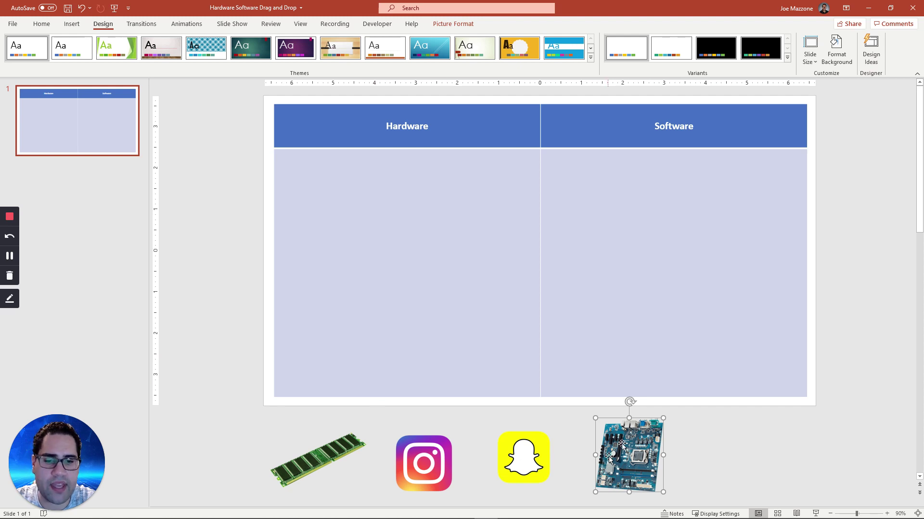
- Set a custom slide height of 13 in and maximize the content to the new size
{"action": "left_click", "coordinate": [813, 58]}
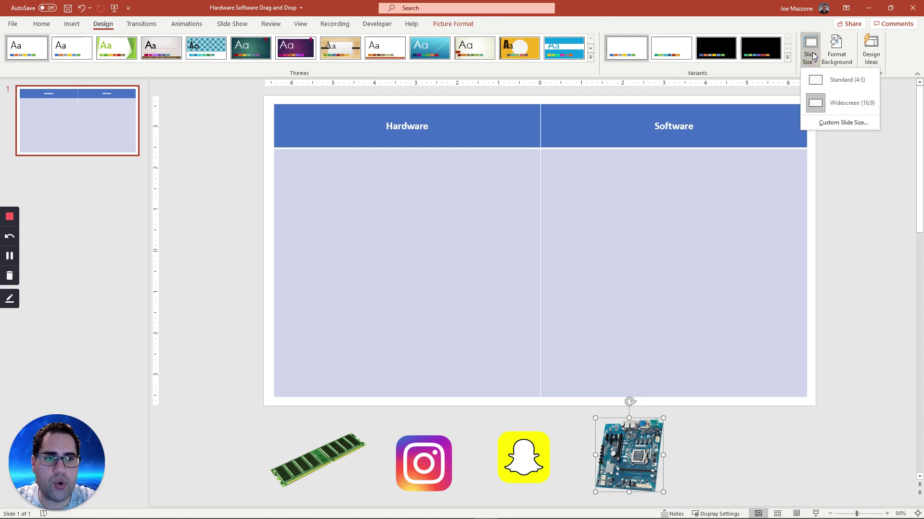
{"action": "left_click", "coordinate": [829, 120]}
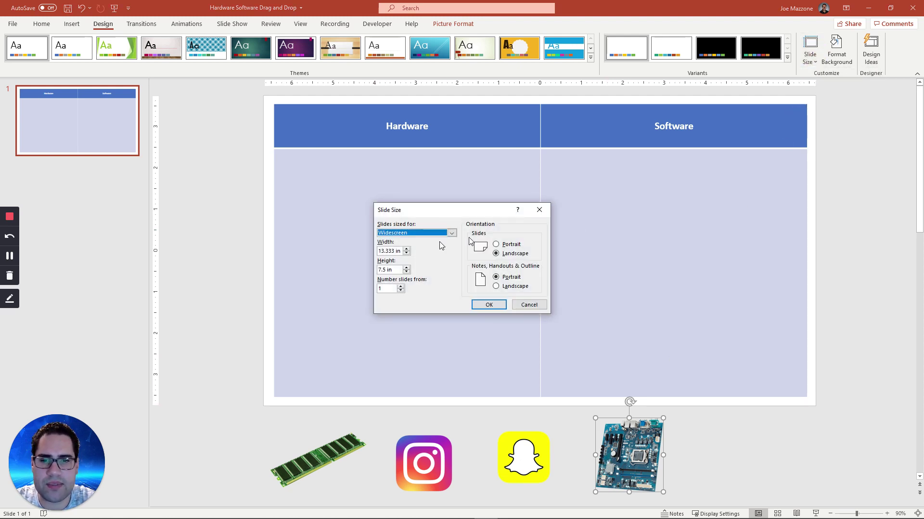
{"action": "double_click", "coordinate": [387, 270]}
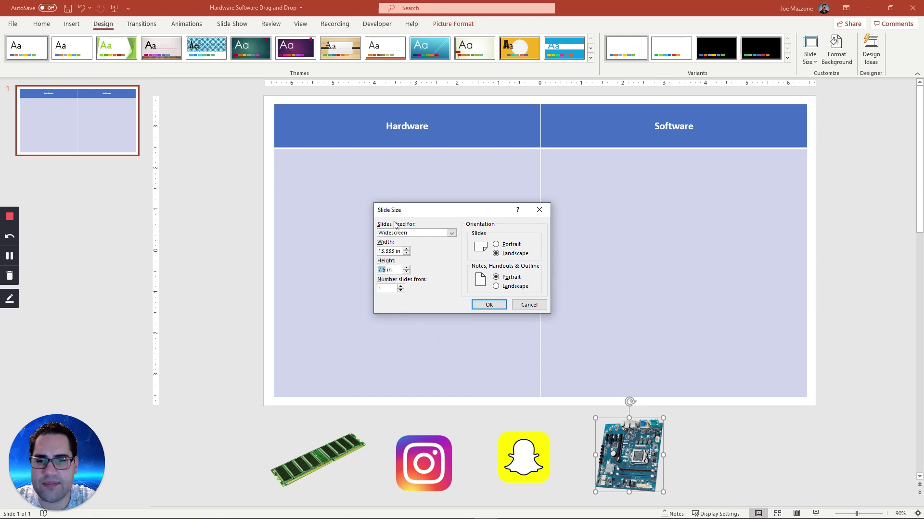
{"action": "type", "text": "13"}
{"action": "key", "text": "Return"}
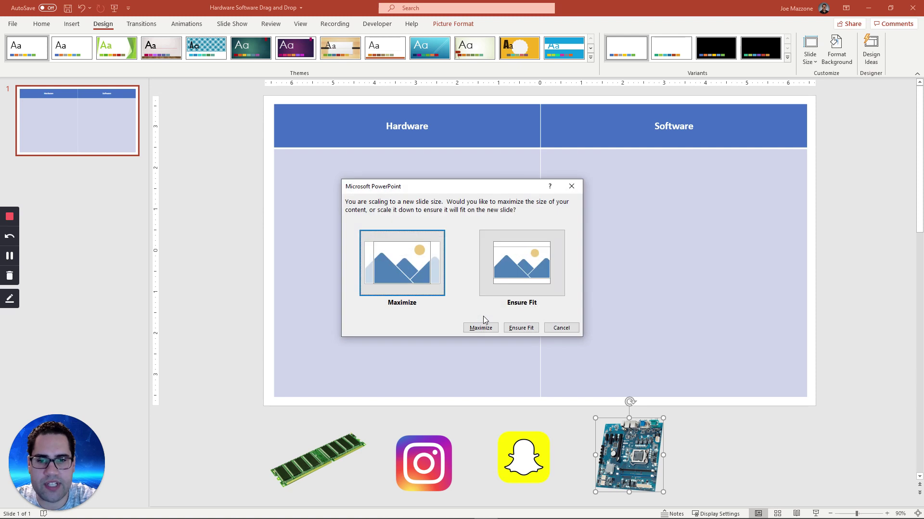
{"action": "left_click", "coordinate": [483, 331]}
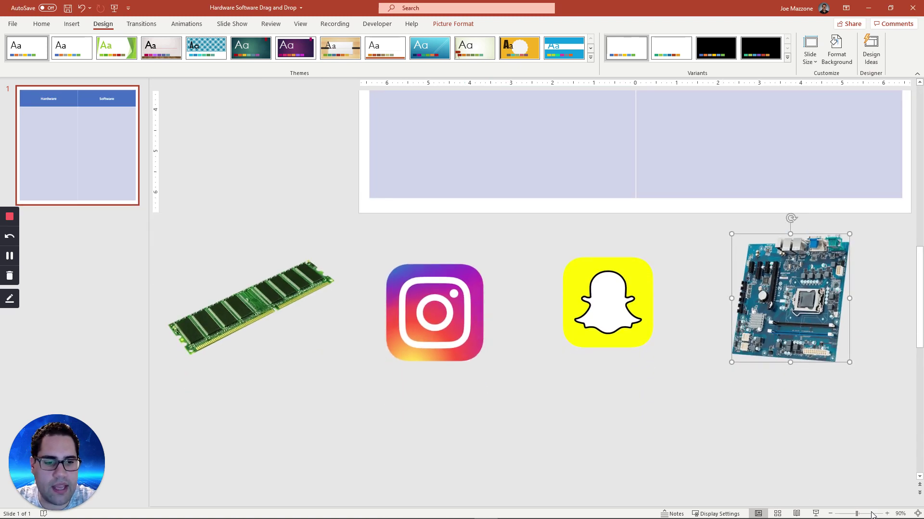
- Zoom to fit the taller slide and shrink the RAM and Instagram pictures
{"action": "left_click", "coordinate": [830, 513]}
{"action": "left_click", "coordinate": [830, 513]}
{"action": "left_click", "coordinate": [830, 513]}
{"action": "left_click", "coordinate": [830, 514]}
{"action": "left_click", "coordinate": [830, 513]}
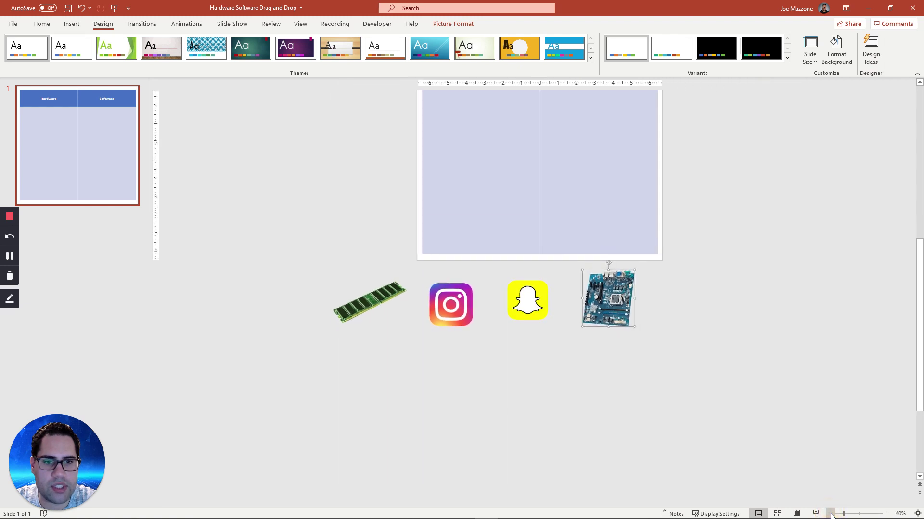
{"action": "left_click", "coordinate": [734, 310]}
{"action": "scroll", "coordinate": [688, 250], "scroll_direction": "up", "scroll_amount": 3}
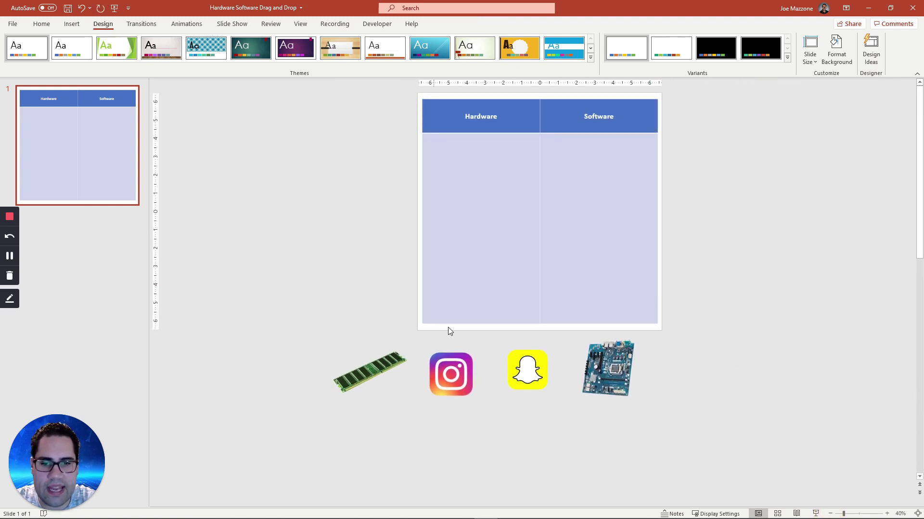
{"action": "left_click", "coordinate": [886, 514]}
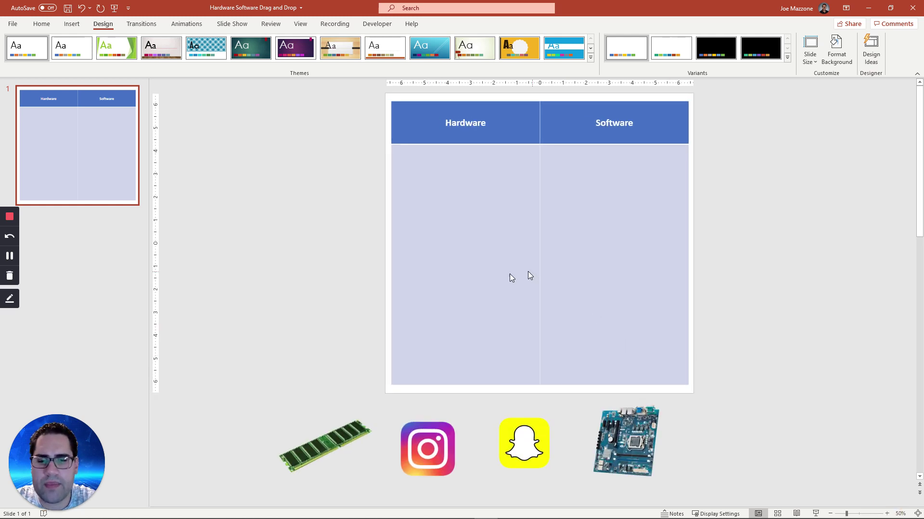
{"action": "left_click", "coordinate": [339, 441]}
{"action": "left_click_drag", "start_coordinate": [276, 476], "coordinate": [332, 449]}
{"action": "left_click", "coordinate": [409, 454]}
{"action": "left_click_drag", "start_coordinate": [402, 475], "coordinate": [453, 390]}
- Arrange Instagram, RAM, Snapchat and motherboard in a row just below the slide's bottom edge
{"action": "left_click_drag", "start_coordinate": [359, 435], "coordinate": [411, 385]}
{"action": "left_click_drag", "start_coordinate": [517, 443], "coordinate": [516, 387]}
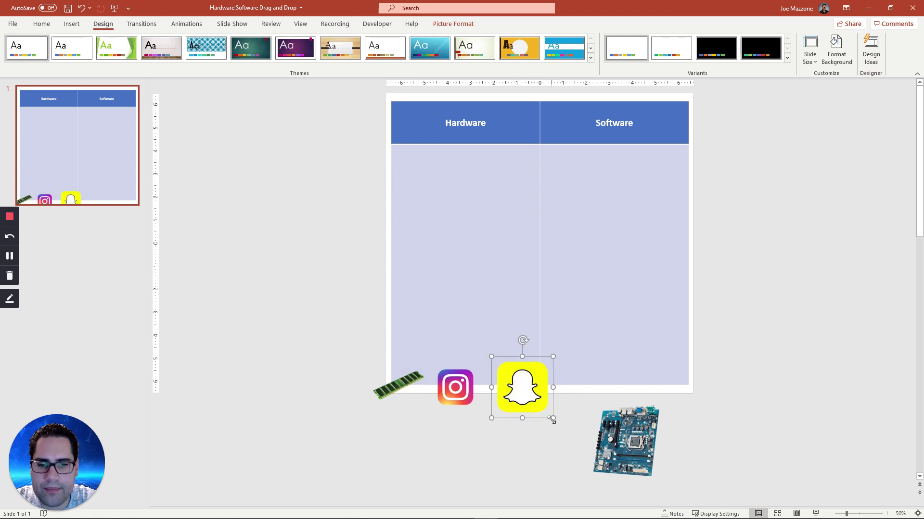
{"action": "left_click_drag", "start_coordinate": [551, 420], "coordinate": [516, 417]}
{"action": "left_click_drag", "start_coordinate": [441, 387], "coordinate": [439, 420]}
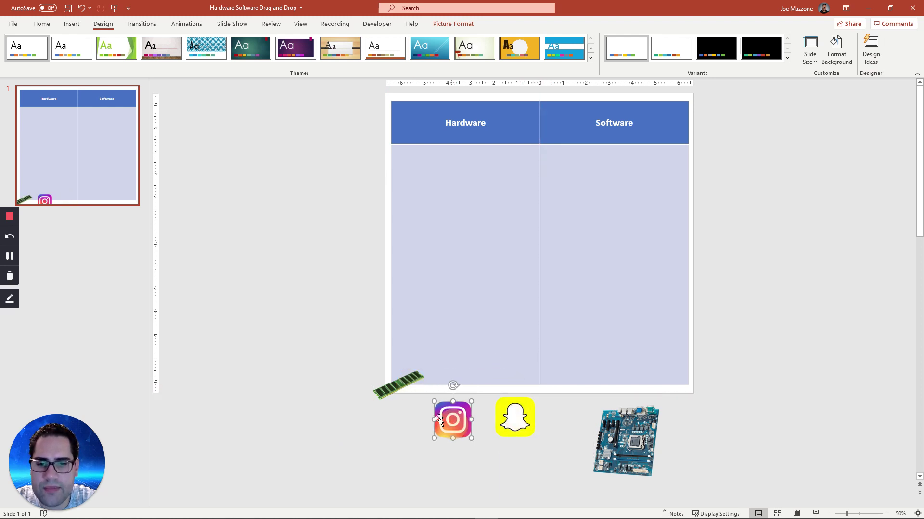
{"action": "left_click_drag", "start_coordinate": [398, 385], "coordinate": [398, 409]}
{"action": "left_click_drag", "start_coordinate": [611, 437], "coordinate": [586, 422]}
{"action": "left_click_drag", "start_coordinate": [377, 99], "coordinate": [728, 337]}
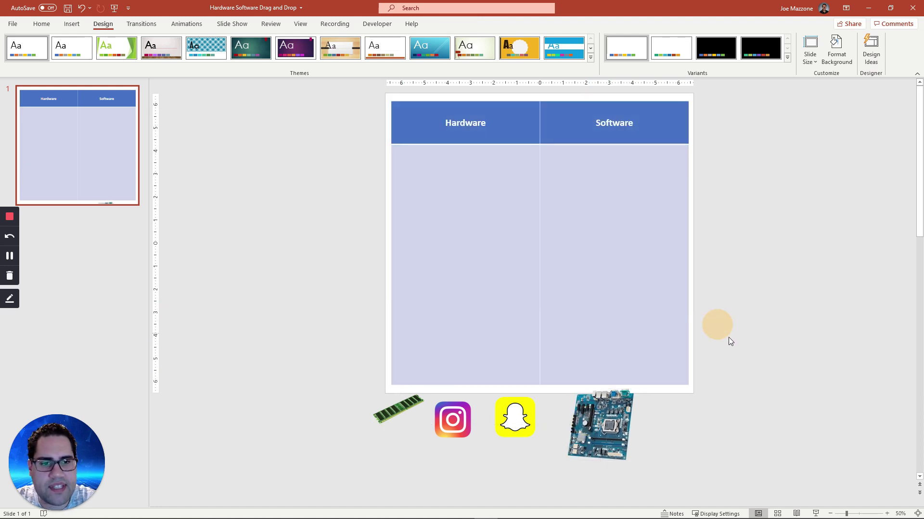
{"action": "left_click_drag", "start_coordinate": [705, 391], "coordinate": [317, 89]}
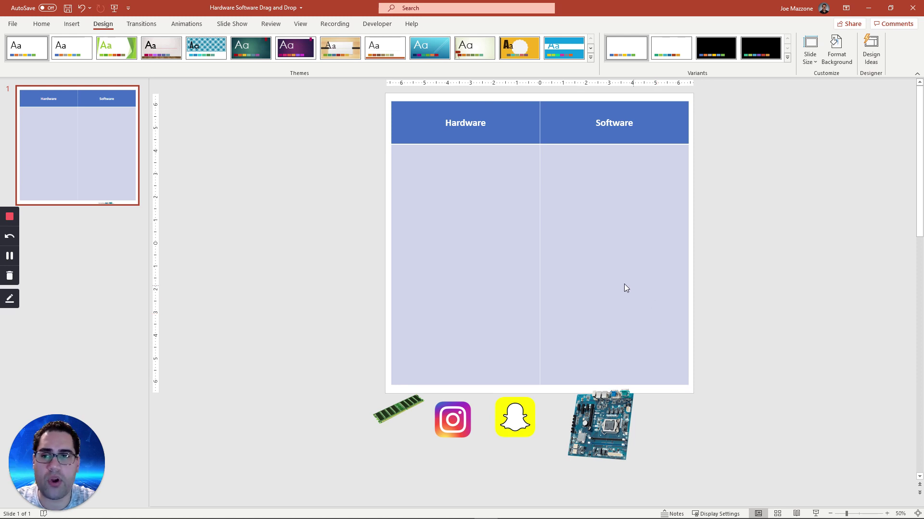
- In Slide Master view, drag the layout table's bottom edge up to the slide's top half
{"action": "left_click", "coordinate": [297, 25]}
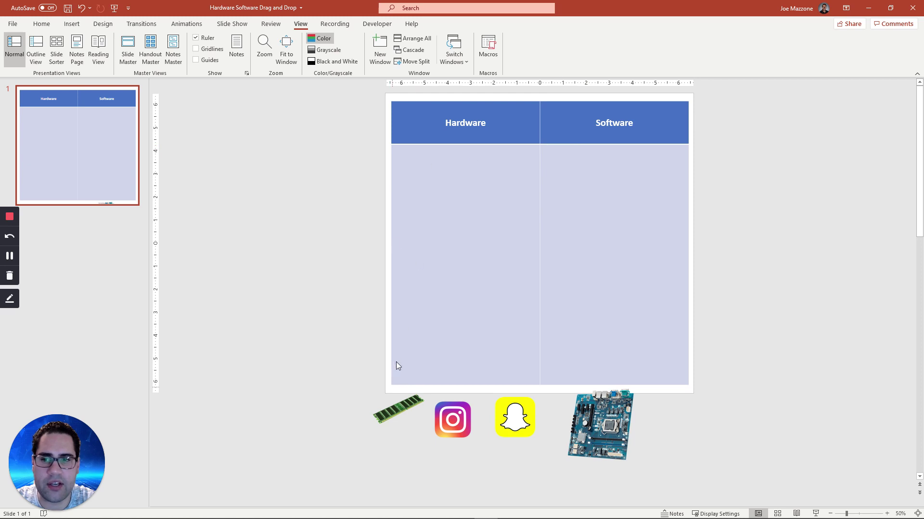
{"action": "left_click", "coordinate": [129, 50]}
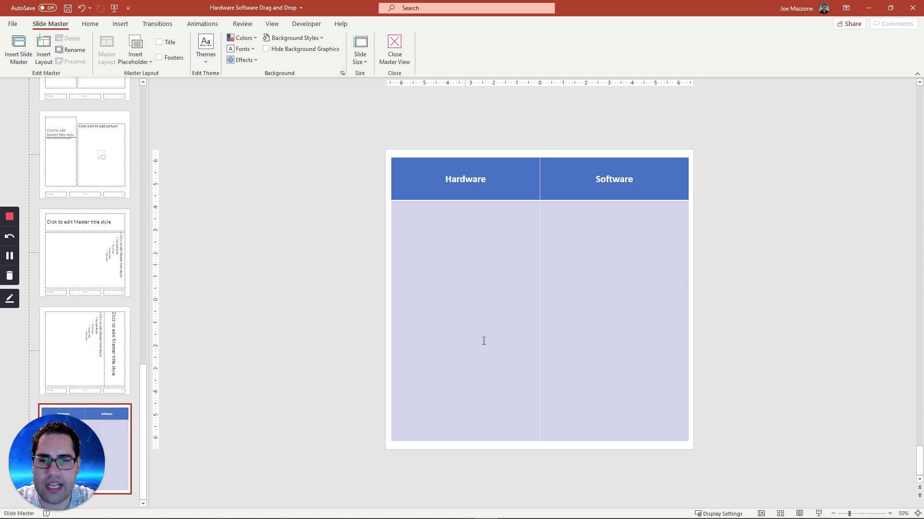
{"action": "left_click", "coordinate": [451, 219]}
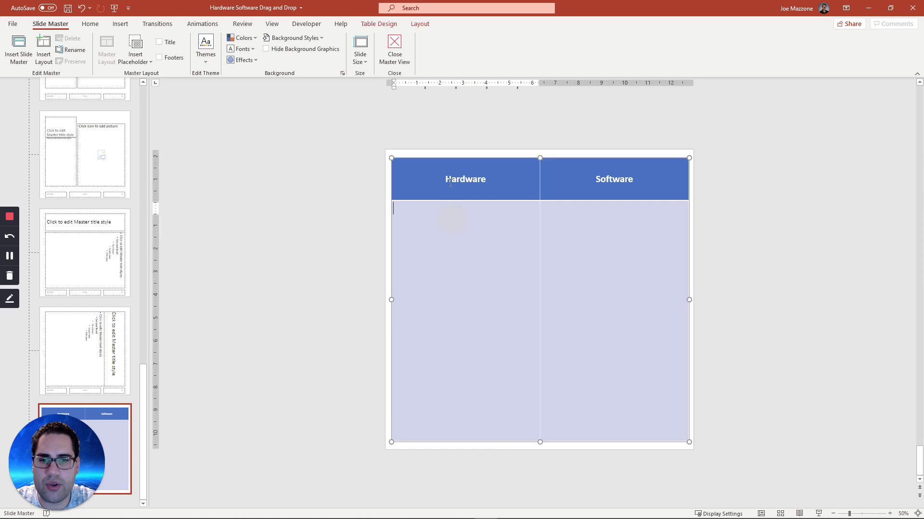
{"action": "left_click", "coordinate": [450, 183]}
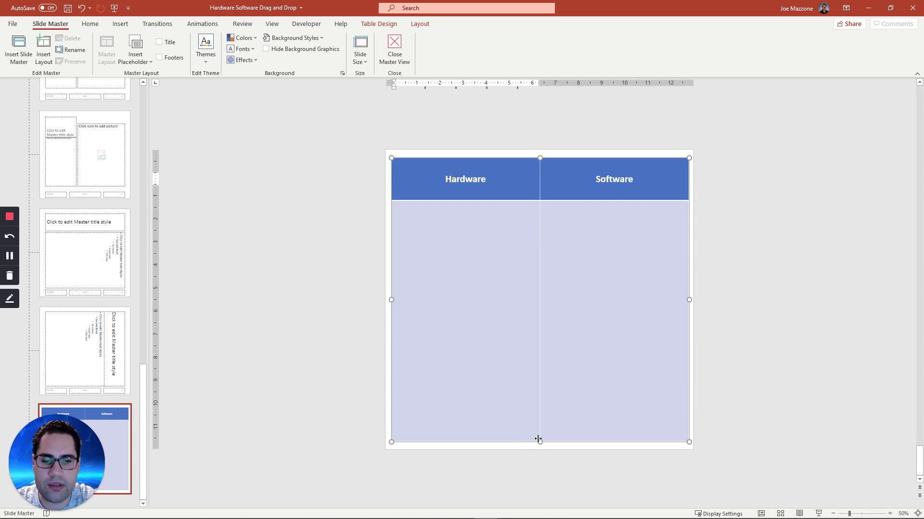
{"action": "left_click_drag", "start_coordinate": [540, 441], "coordinate": [550, 305]}
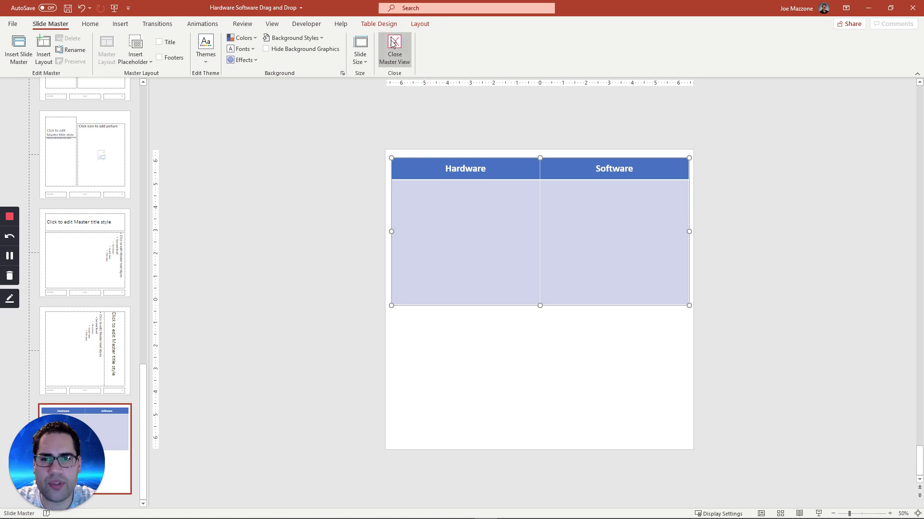
- Close Master View and drag the RAM, Instagram, Snapchat and motherboard pictures onto the slide's lower half
{"action": "left_click", "coordinate": [392, 58]}
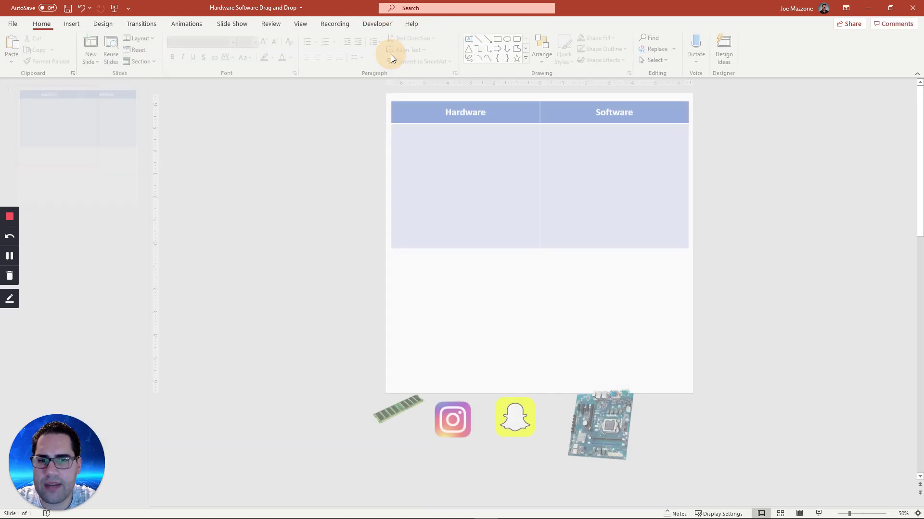
{"action": "left_click_drag", "start_coordinate": [398, 410], "coordinate": [422, 299]}
{"action": "left_click_drag", "start_coordinate": [445, 420], "coordinate": [450, 356]}
{"action": "left_click_drag", "start_coordinate": [515, 418], "coordinate": [535, 315]}
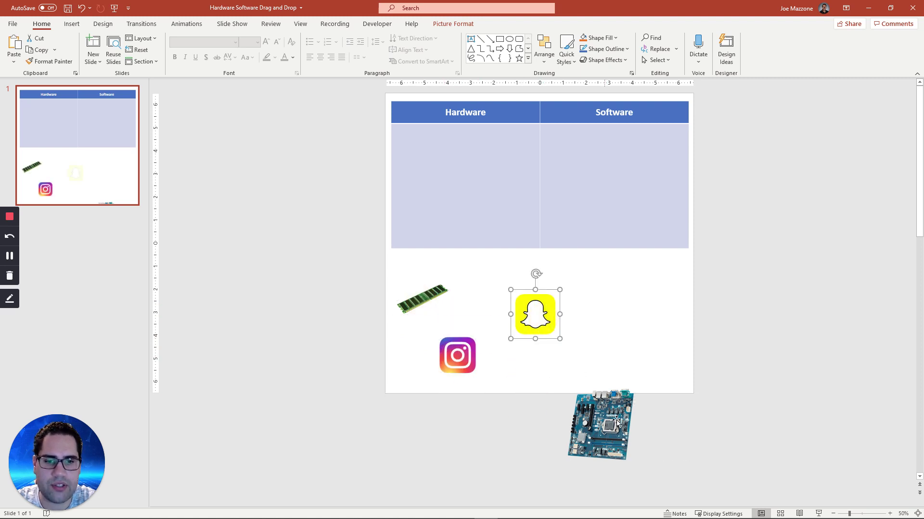
{"action": "left_click_drag", "start_coordinate": [600, 426], "coordinate": [622, 337]}
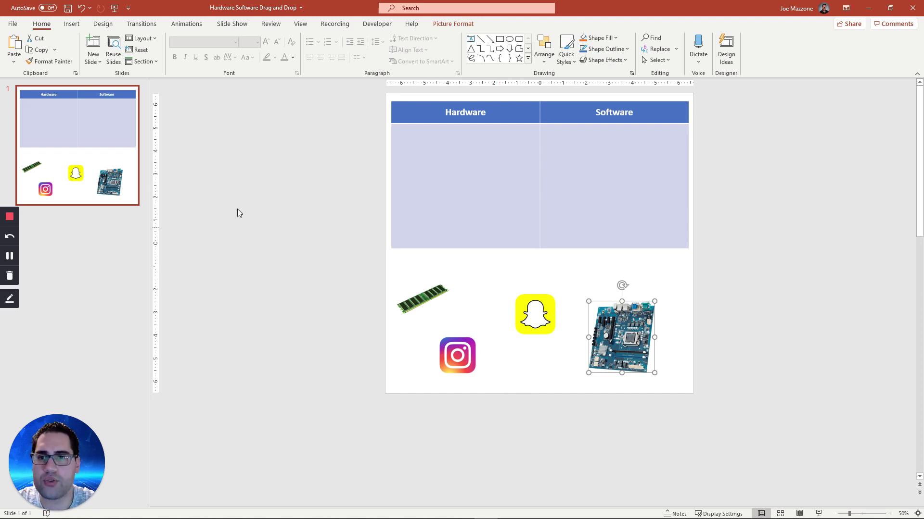
- Search online pictures for 'computer power supply'
{"action": "left_click", "coordinate": [72, 24]}
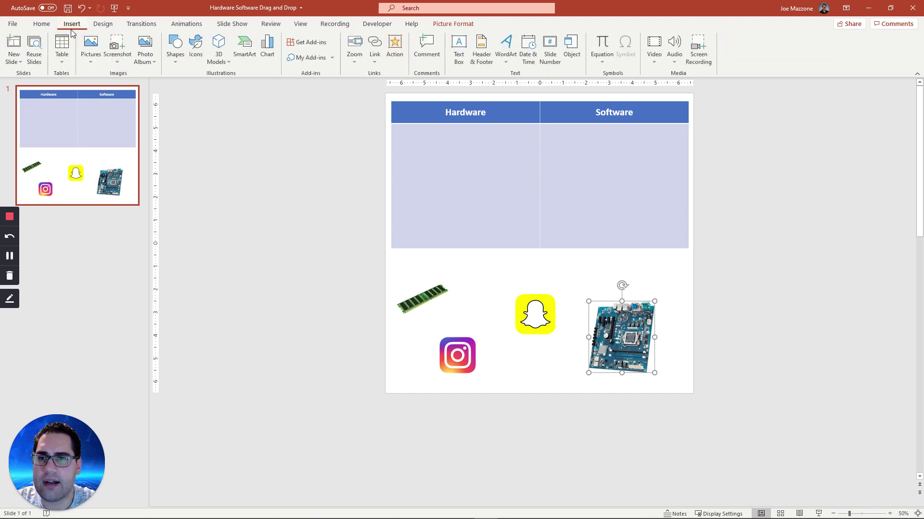
{"action": "left_click", "coordinate": [92, 57]}
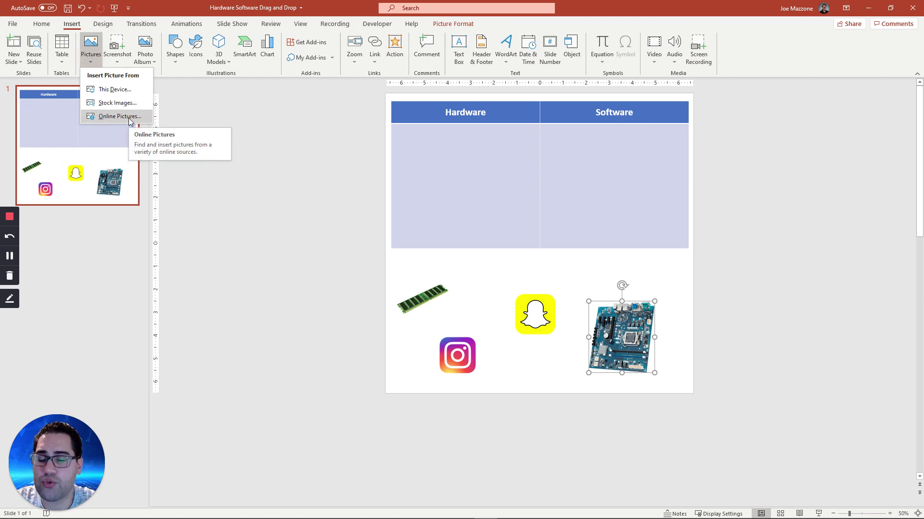
{"action": "left_click", "coordinate": [120, 116]}
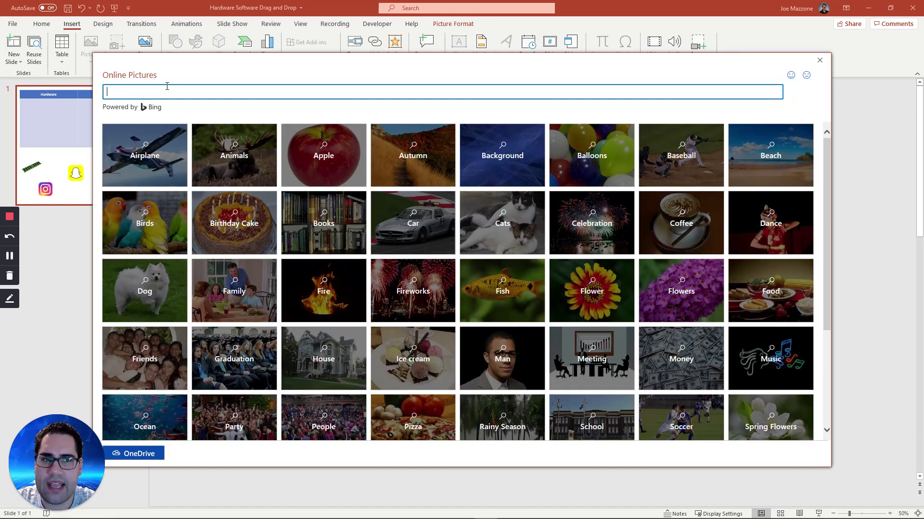
{"action": "left_click", "coordinate": [167, 86]}
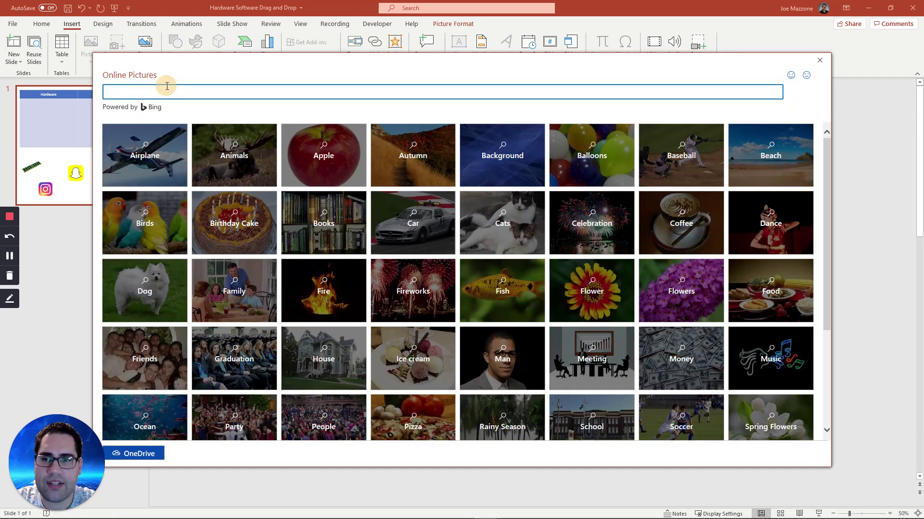
{"action": "left_click", "coordinate": [167, 88]}
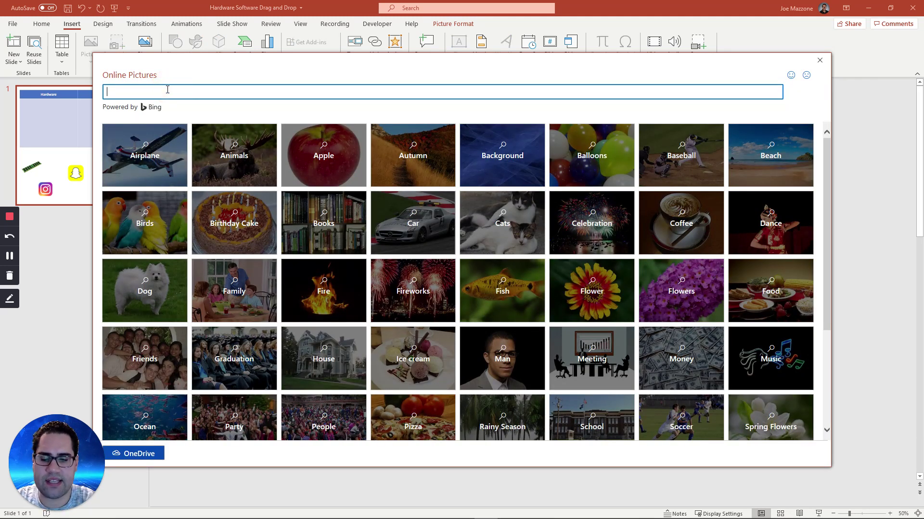
{"action": "type", "text": "powe"}
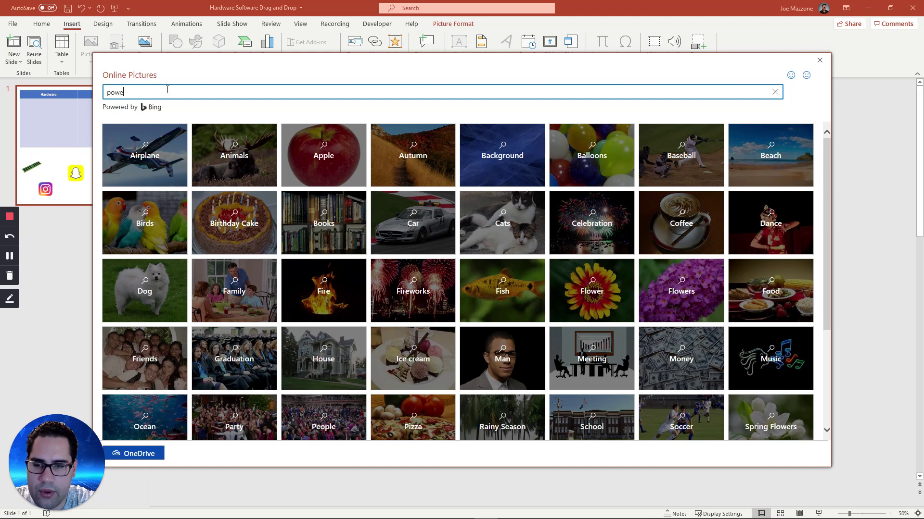
{"action": "type", "text": "computer"}
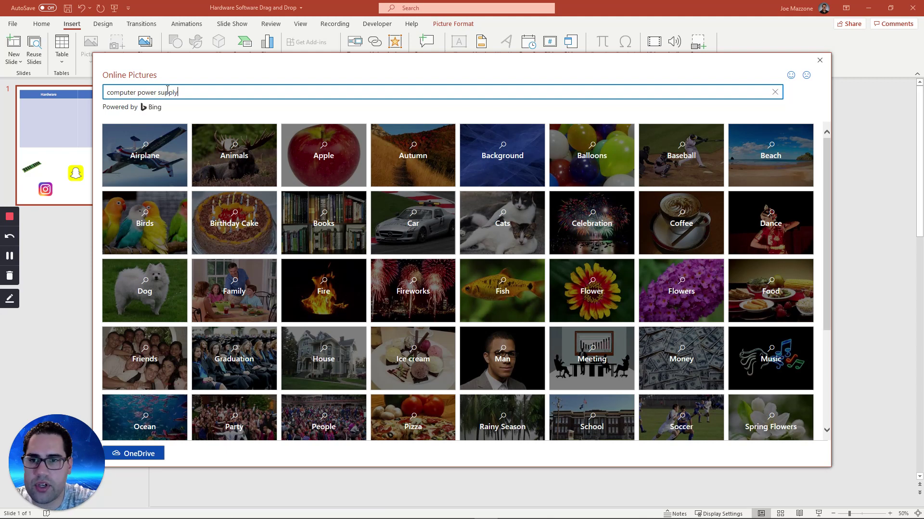
{"action": "key", "text": "Return"}
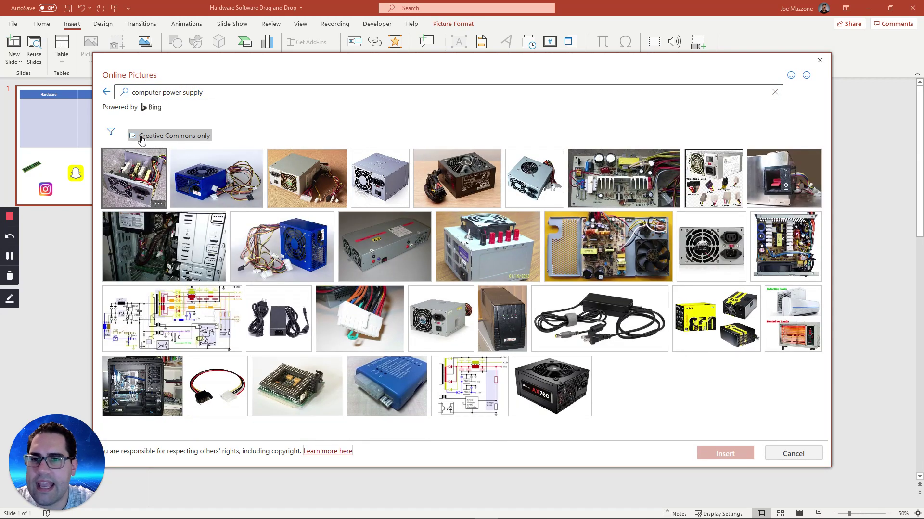
- Turn off Creative Commons only, filter to Transparent images, and insert a power-supply picture
{"action": "left_click", "coordinate": [132, 136]}
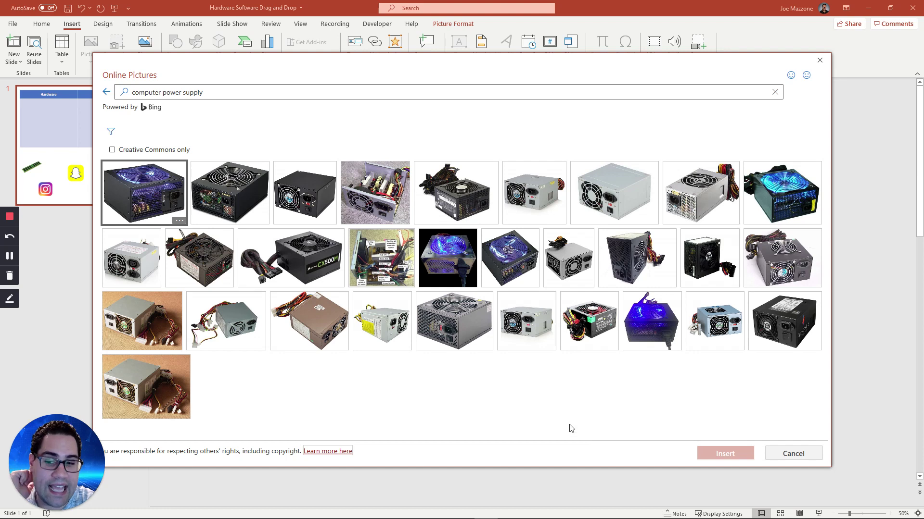
{"action": "left_click", "coordinate": [110, 134]}
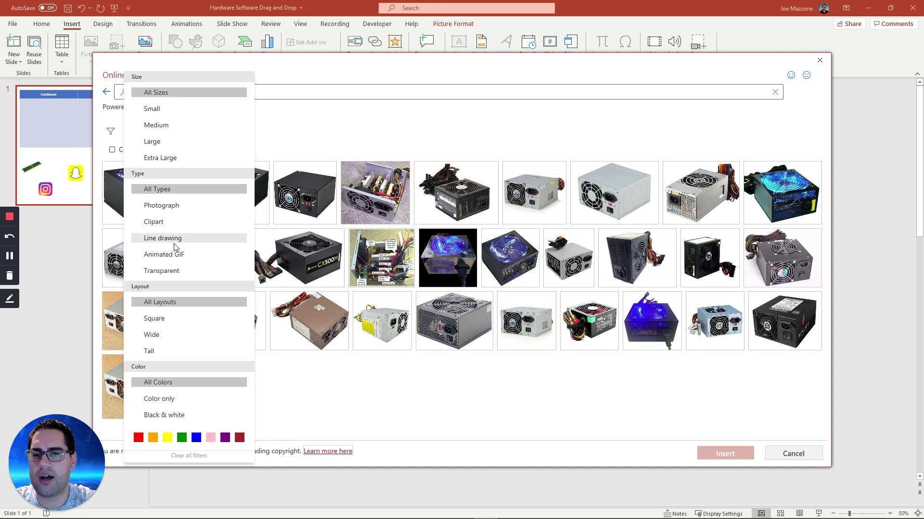
{"action": "left_click", "coordinate": [169, 271]}
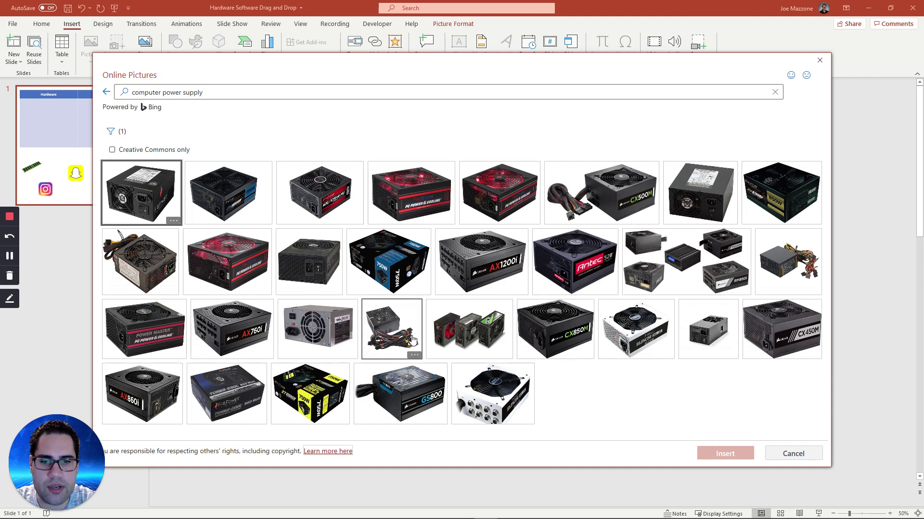
{"action": "left_click", "coordinate": [392, 330]}
{"action": "left_click", "coordinate": [737, 454]}
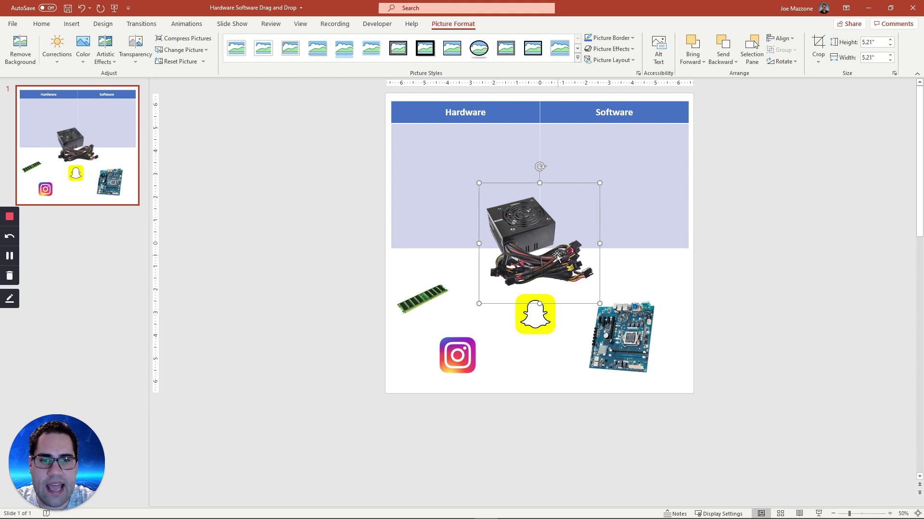
- Shrink the power supply to about half size, place it below the table, and shift Snapchat and Instagram
{"action": "left_click_drag", "start_coordinate": [598, 303], "coordinate": [539, 243]}
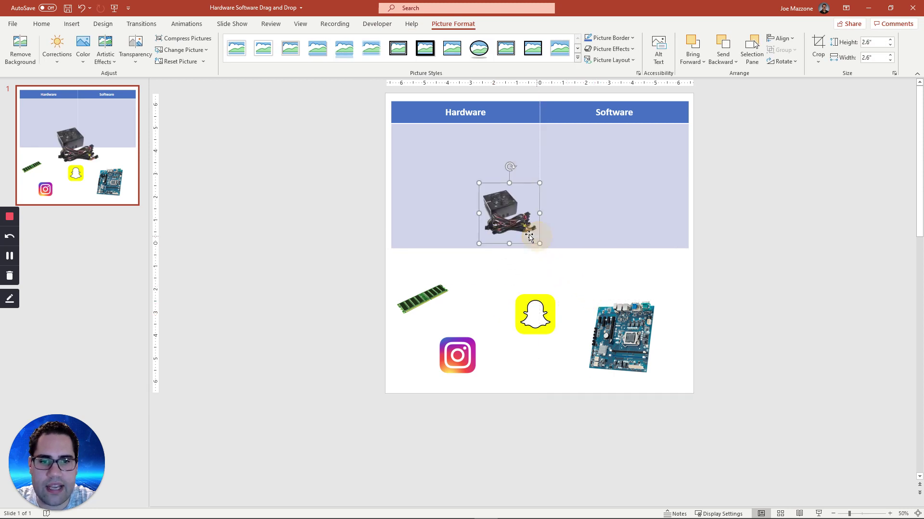
{"action": "left_click_drag", "start_coordinate": [507, 213], "coordinate": [528, 358]}
{"action": "left_click_drag", "start_coordinate": [535, 315], "coordinate": [583, 283]}
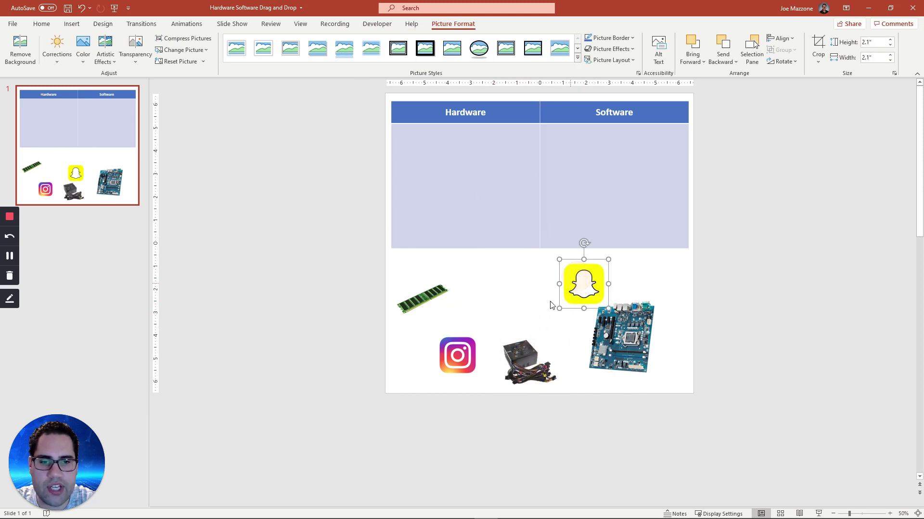
{"action": "left_click_drag", "start_coordinate": [458, 355], "coordinate": [467, 333]}
- Slightly shrink the motherboard picture and nudge it down and right
{"action": "left_click", "coordinate": [644, 340]}
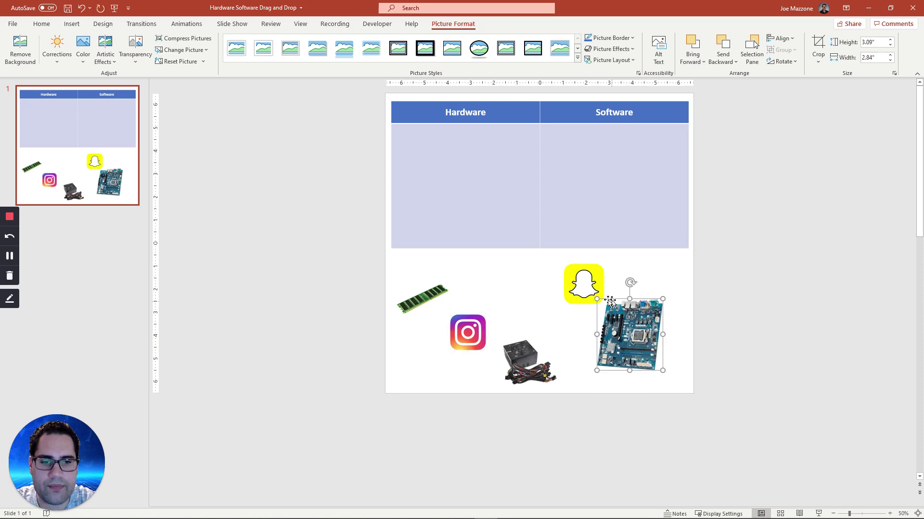
{"action": "mouse_move", "coordinate": [591, 297]}
{"action": "left_mouse_down"}
{"action": "mouse_move", "coordinate": [614, 308]}
{"action": "mouse_move", "coordinate": [601, 306]}
{"action": "left_mouse_up"}
{"action": "left_click_drag", "start_coordinate": [628, 337], "coordinate": [640, 347]}
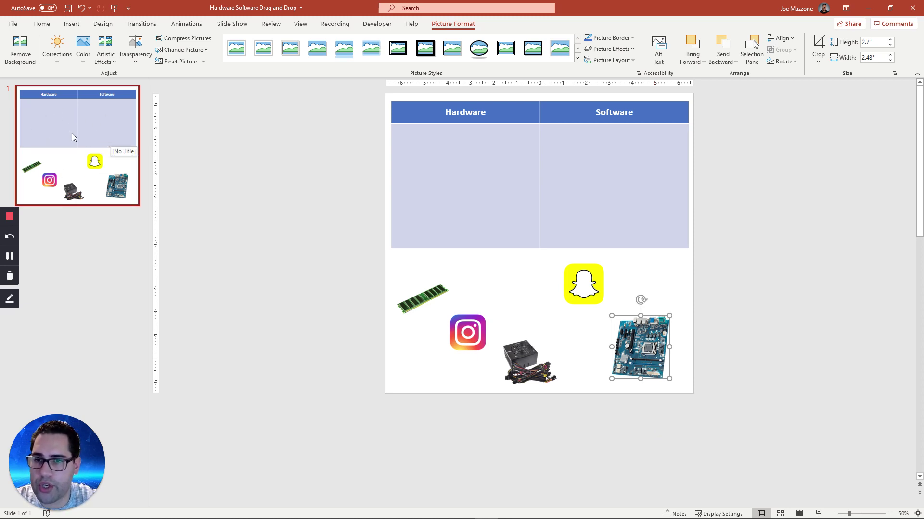
{"action": "left_click", "coordinate": [432, 304]}
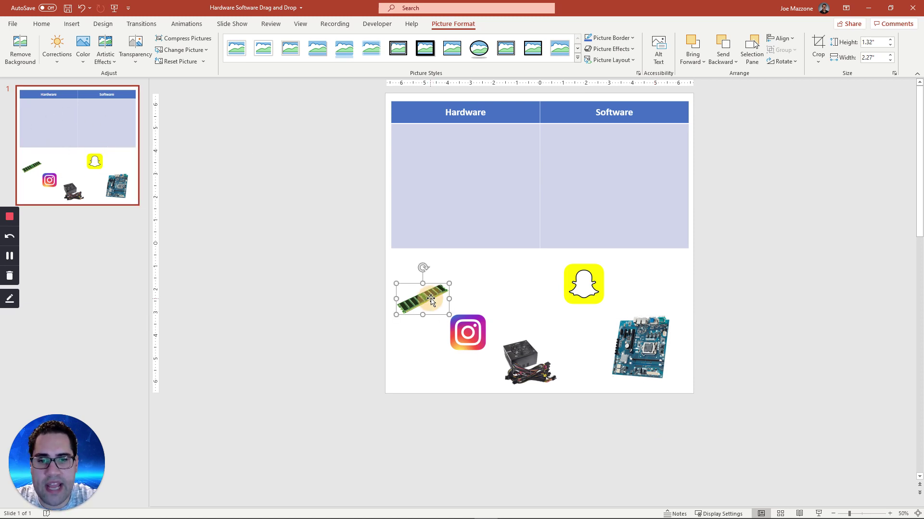
{"action": "left_click", "coordinate": [523, 357]}
{"action": "left_click", "coordinate": [430, 303]}
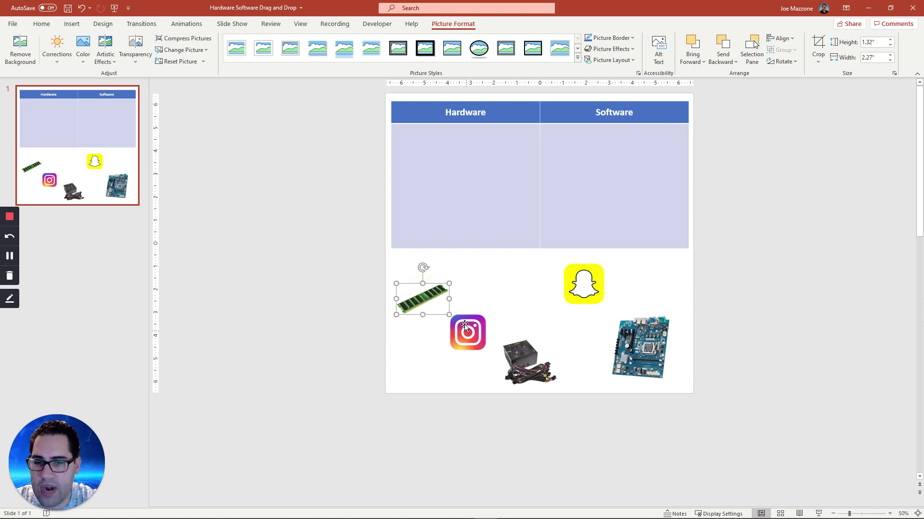
{"action": "left_click_drag", "start_coordinate": [464, 263], "coordinate": [702, 130]}
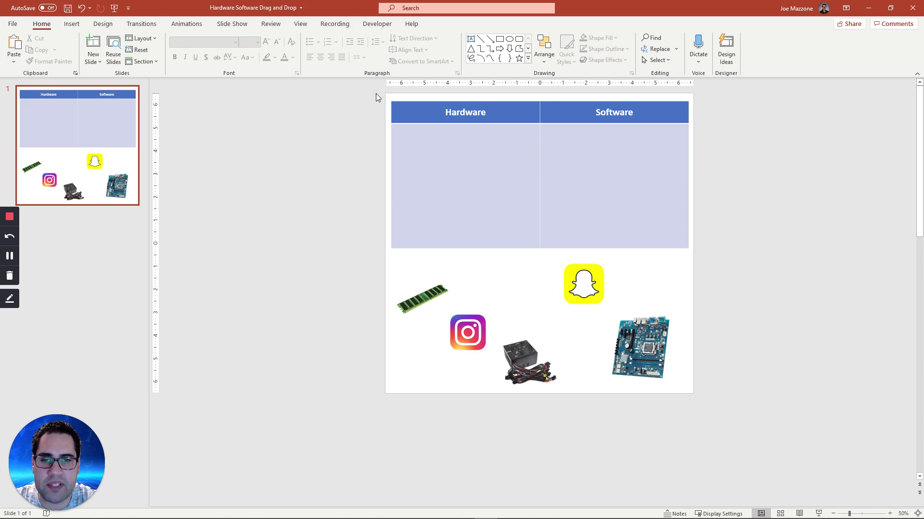
- Open Slide Master view and close it again without changes
{"action": "left_click", "coordinate": [297, 24]}
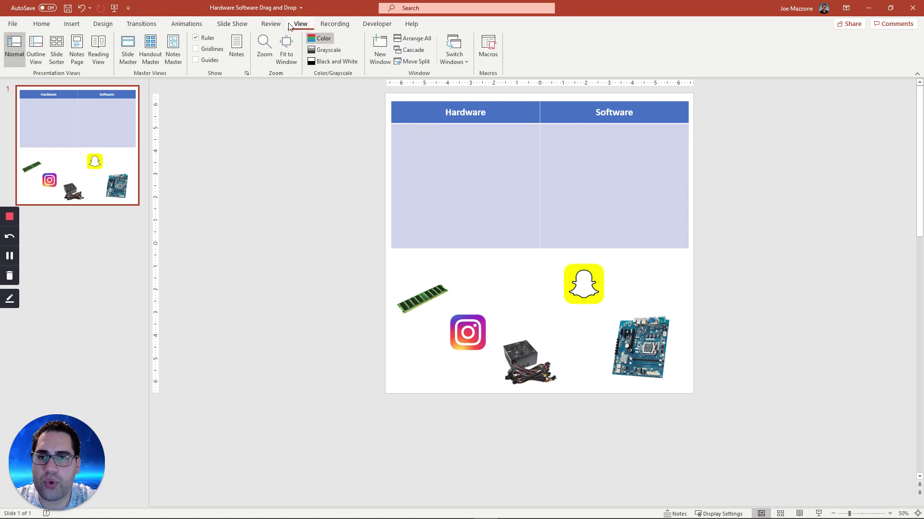
{"action": "left_click", "coordinate": [129, 52]}
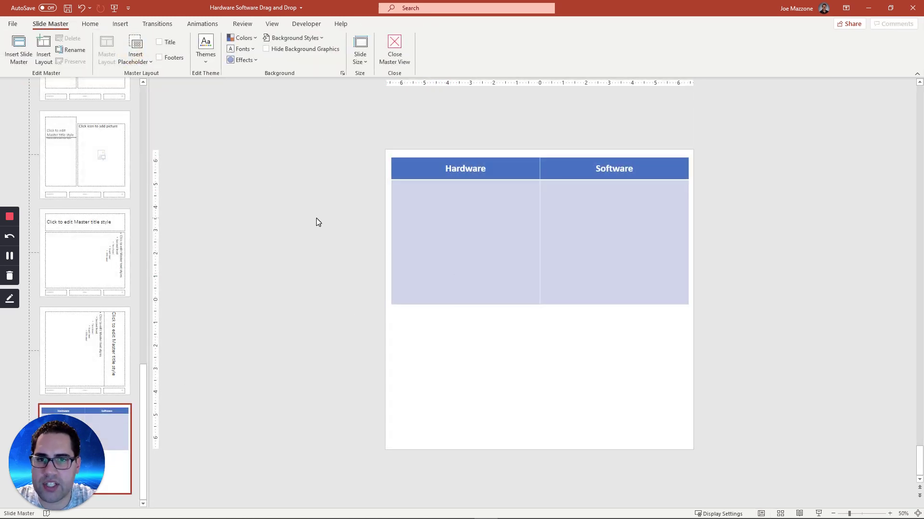
{"action": "left_click", "coordinate": [394, 61]}
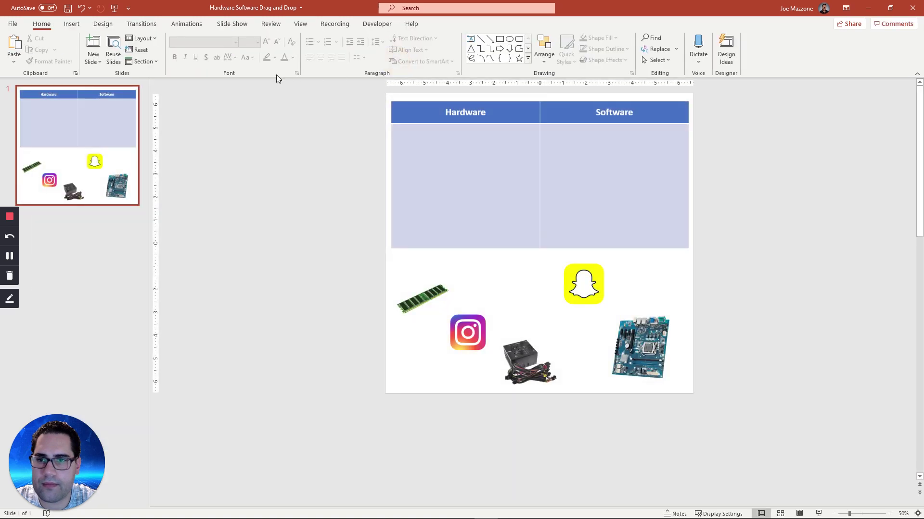
- Browse the New Slide layouts without adding one, then save the presentation to this PC
{"action": "left_click", "coordinate": [97, 58]}
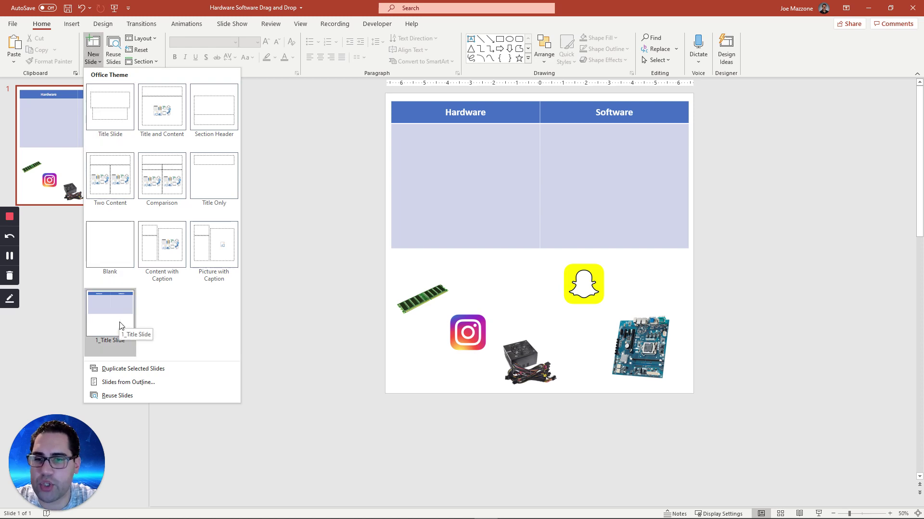
{"action": "left_click", "coordinate": [340, 300]}
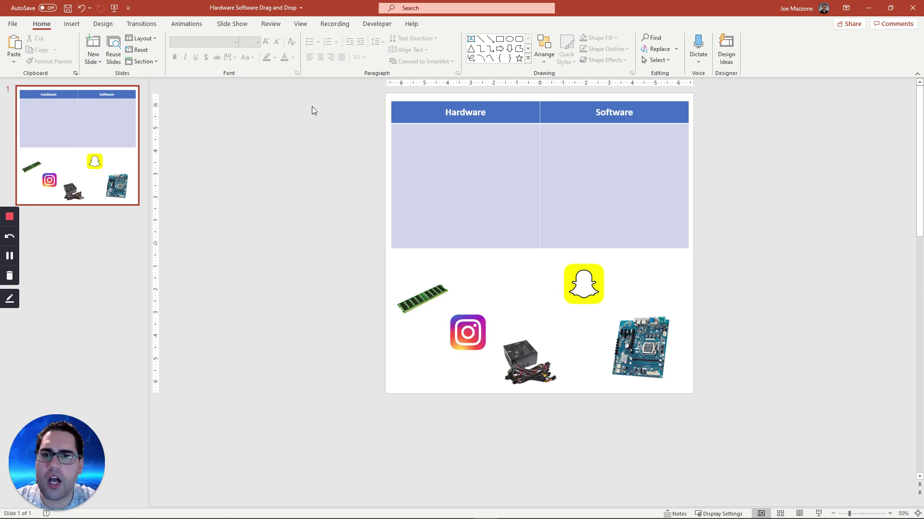
{"action": "left_click", "coordinate": [67, 10]}
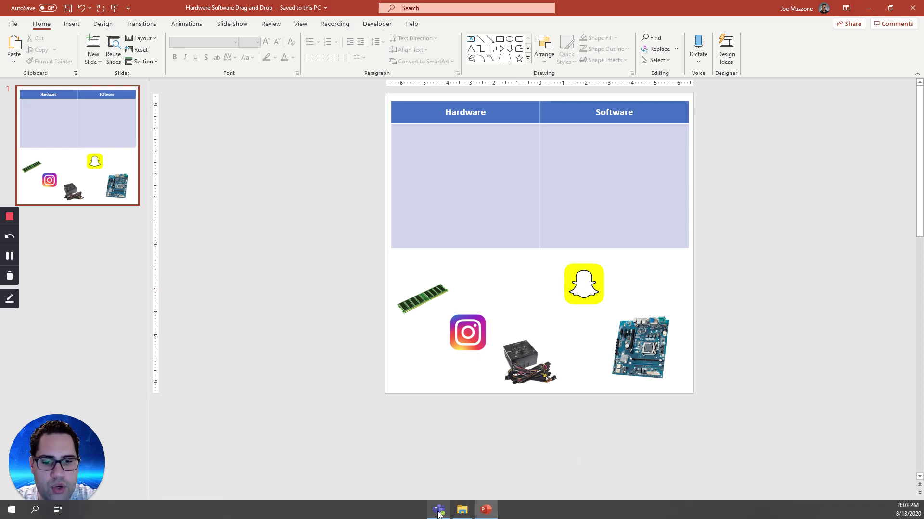
- In Teams, create a new EdTech Joe assignment titled 'Drag and srop activit'
{"action": "left_click", "coordinate": [437, 510]}
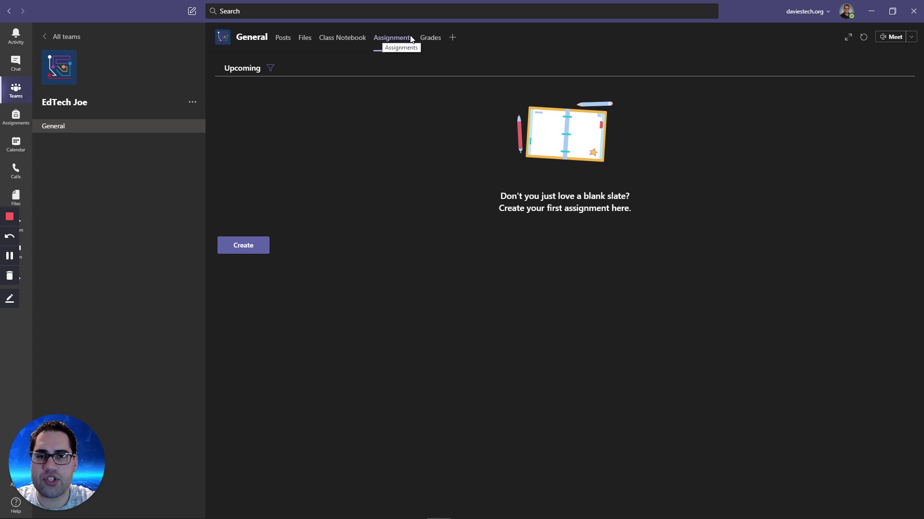
{"action": "left_click", "coordinate": [252, 250]}
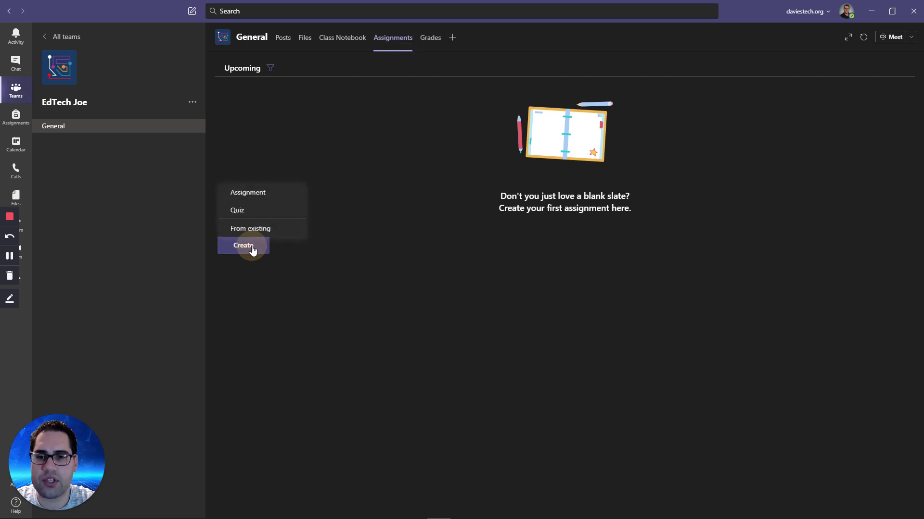
{"action": "left_click", "coordinate": [278, 202]}
{"action": "left_click", "coordinate": [300, 122]}
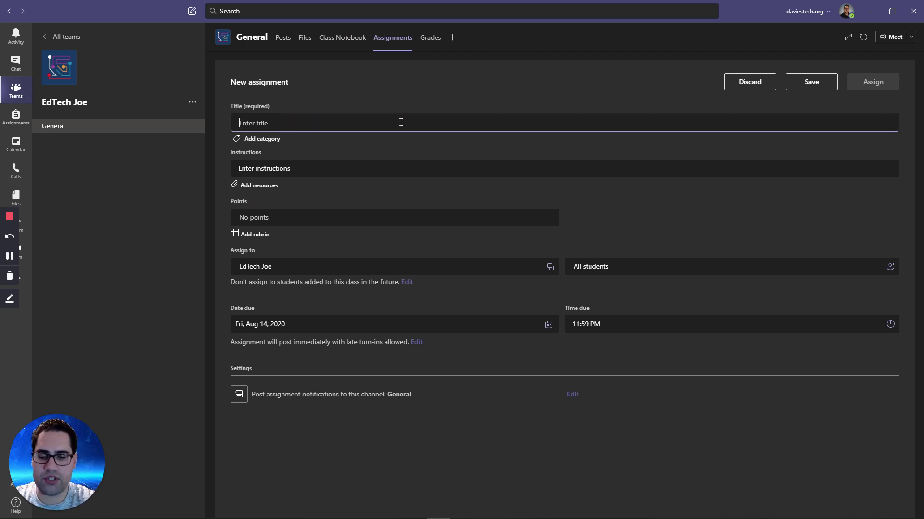
{"action": "type", "text": "Drag"}
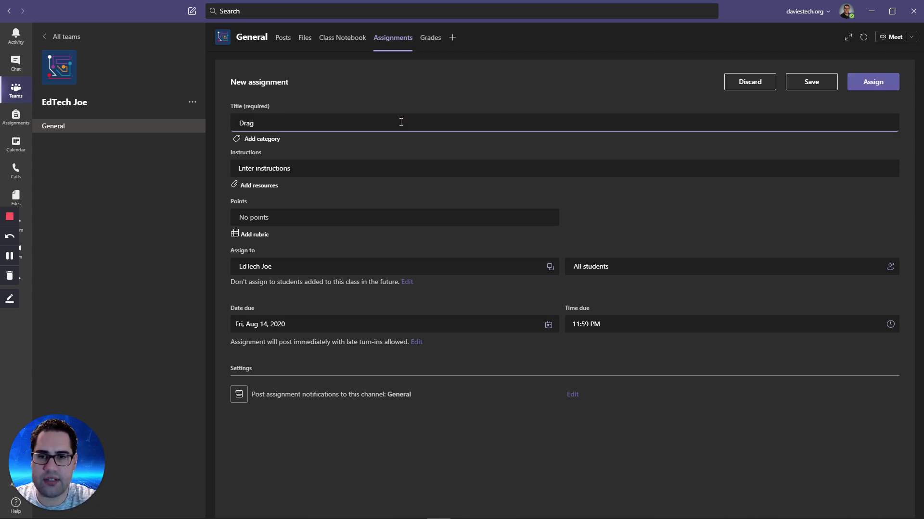
{"action": "type", "text": " and srop a"}
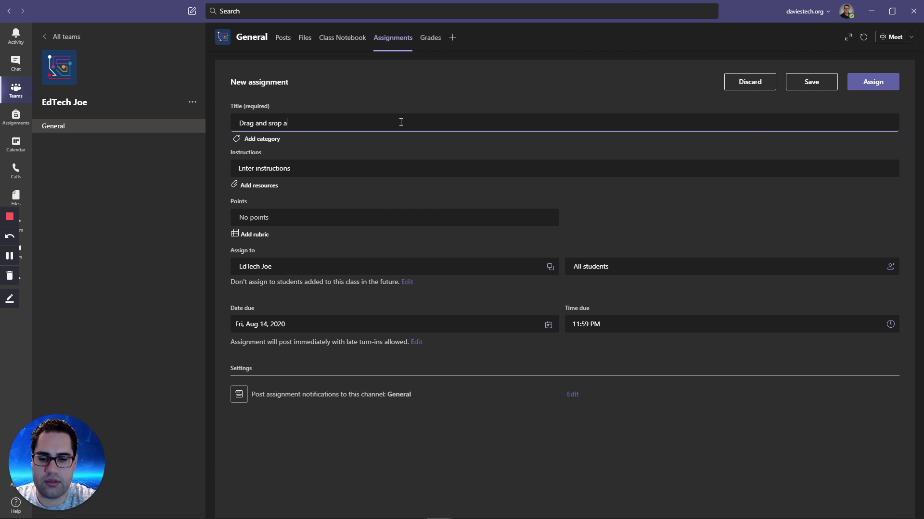
{"action": "type", "text": "ctivity"}
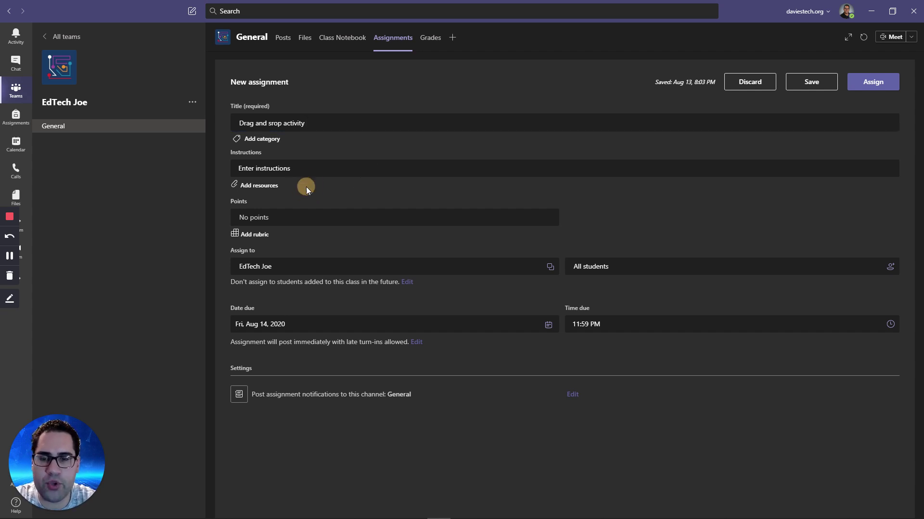
- Enter instructions 'Open the PowerPoint below and complete the drag and drop activity.' and open Add resources
{"action": "left_click", "coordinate": [315, 170]}
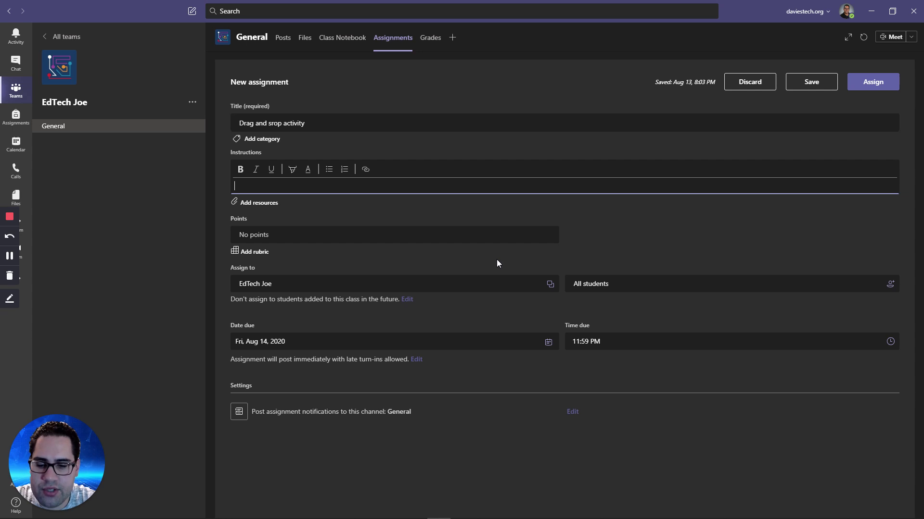
{"action": "type", "text": "Open the "}
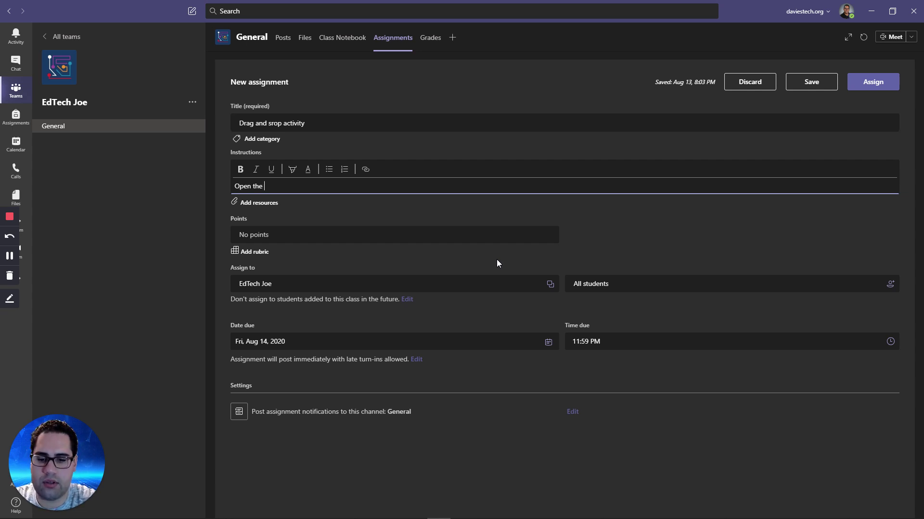
{"action": "type", "text": "PowerPoint b"}
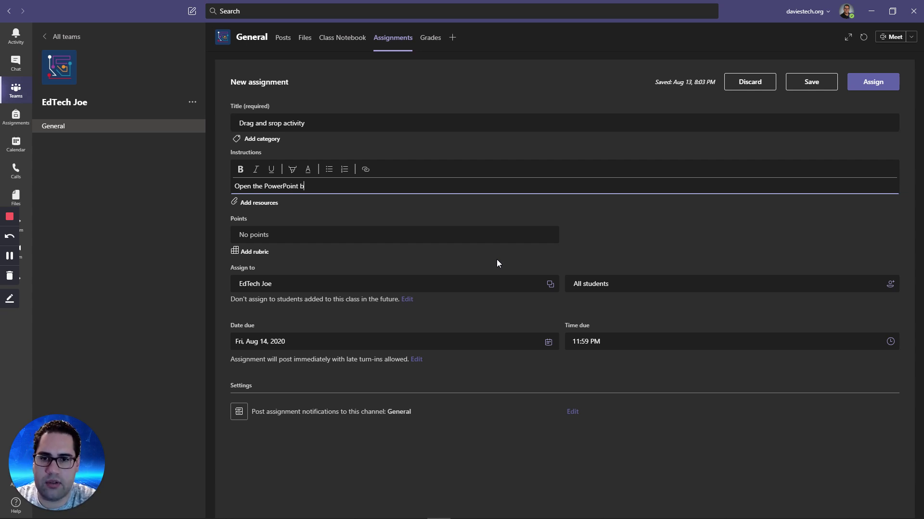
{"action": "type", "text": "elow and c"}
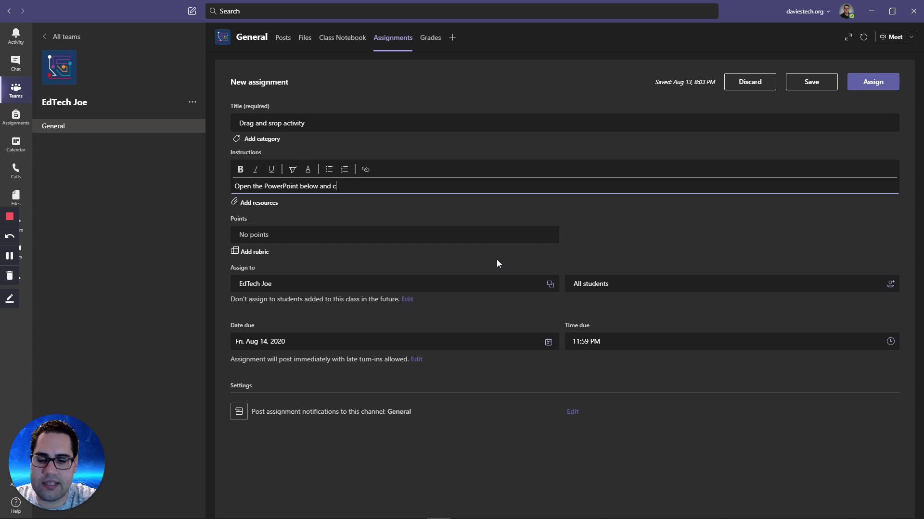
{"action": "type", "text": "omplete the dr"}
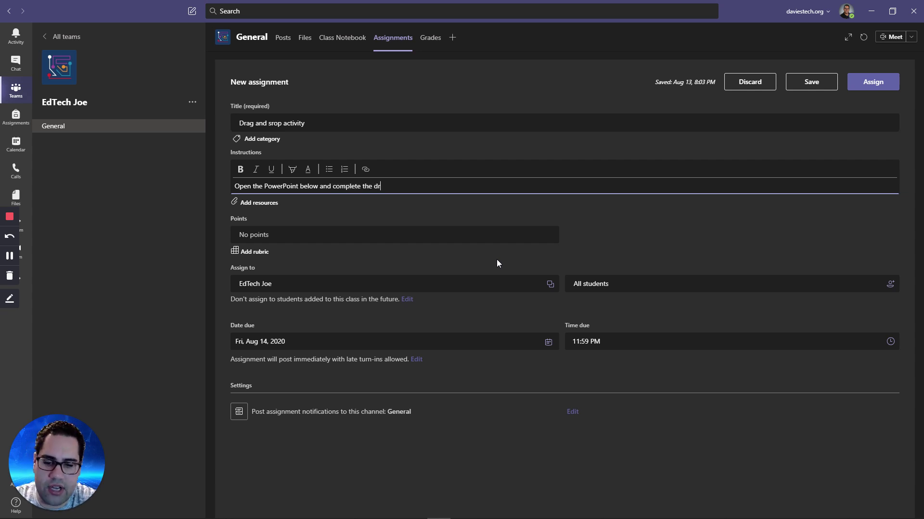
{"action": "type", "text": "ag and drop activity"}
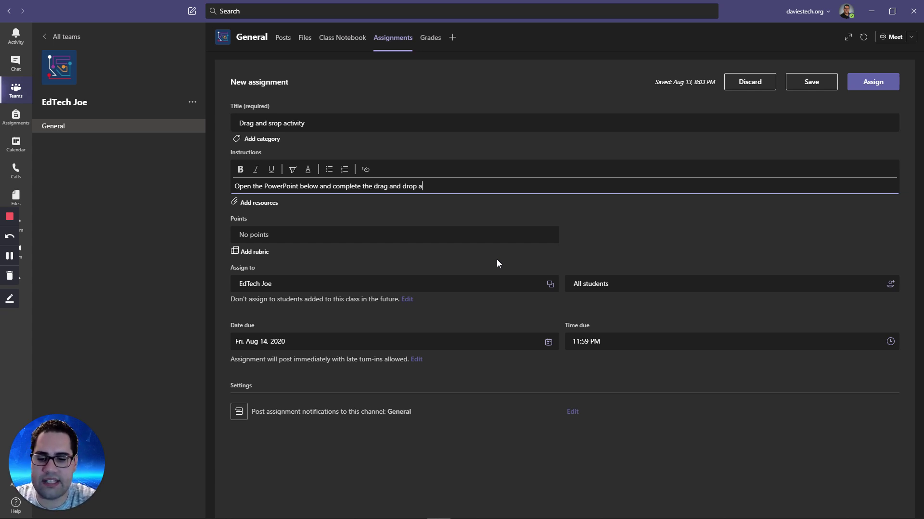
{"action": "key", "text": "BackSpace"}
{"action": "type", "text": "."}
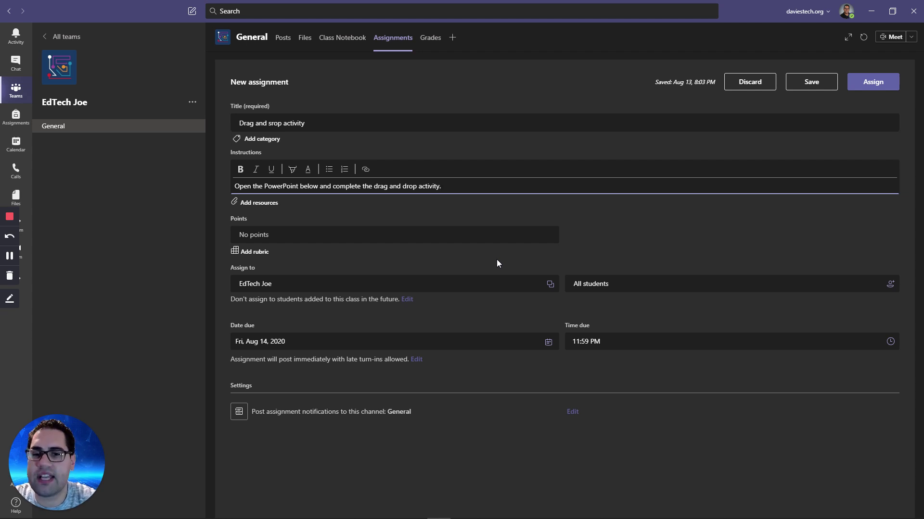
{"action": "left_click", "coordinate": [370, 216]}
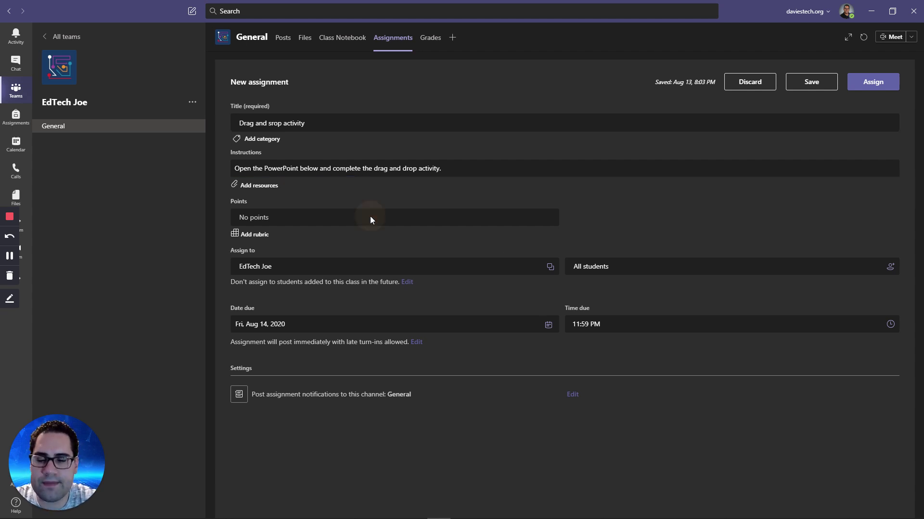
{"action": "left_click", "coordinate": [268, 186]}
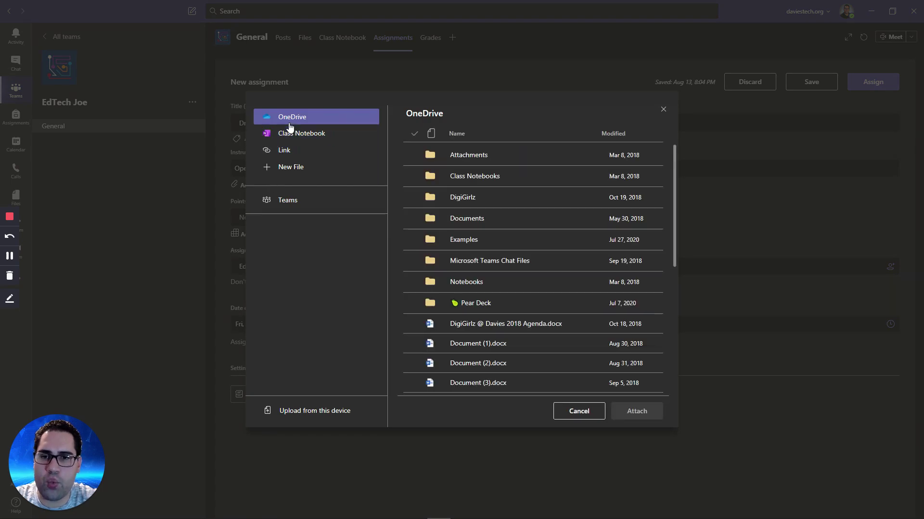
- Upload Hardware Software Drag and Drop.pptx from Downloads and attach it to the assignment
{"action": "left_click", "coordinate": [284, 410]}
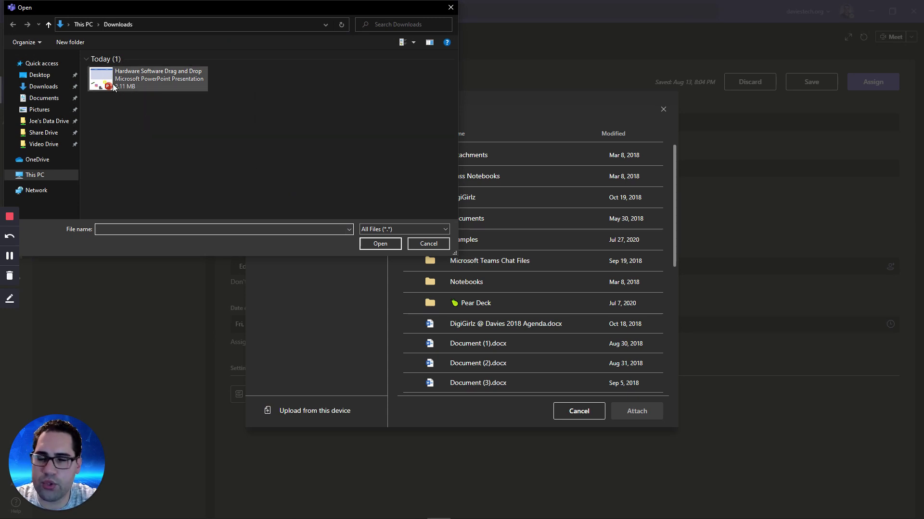
{"action": "double_click", "coordinate": [113, 85]}
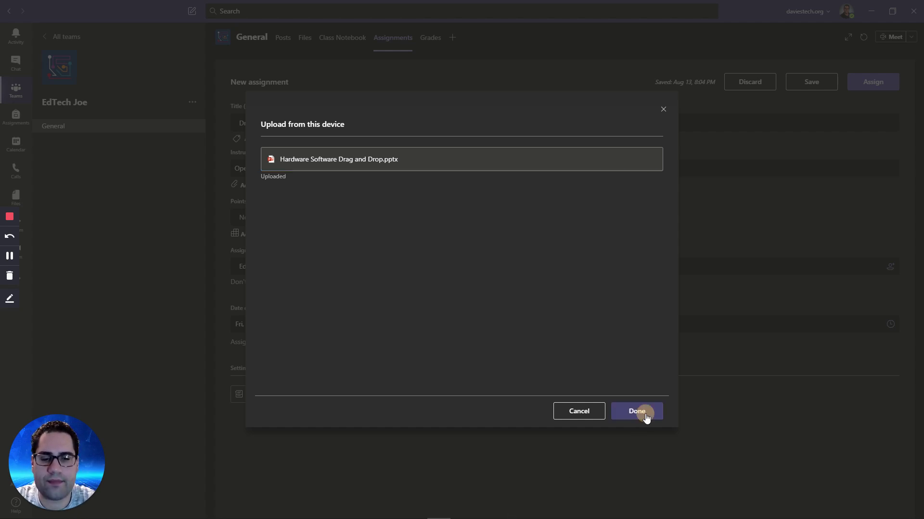
{"action": "left_click", "coordinate": [637, 411]}
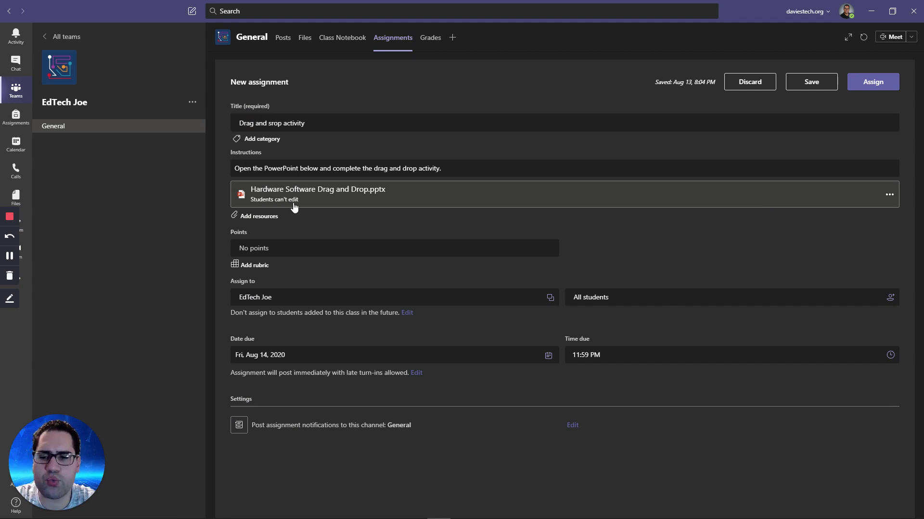
- Set the attached presentation to 'Students edit their own copy' and assign the activity to all students
{"action": "left_click", "coordinate": [889, 196]}
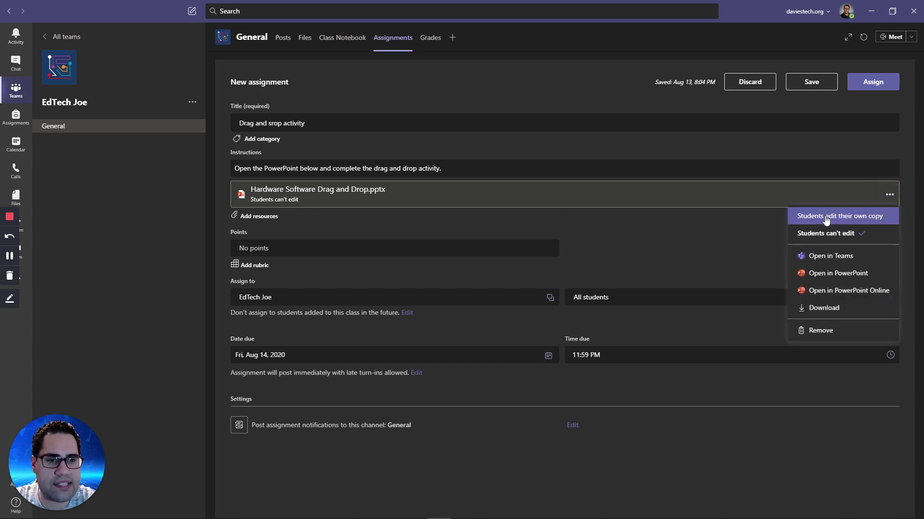
{"action": "left_click", "coordinate": [876, 220]}
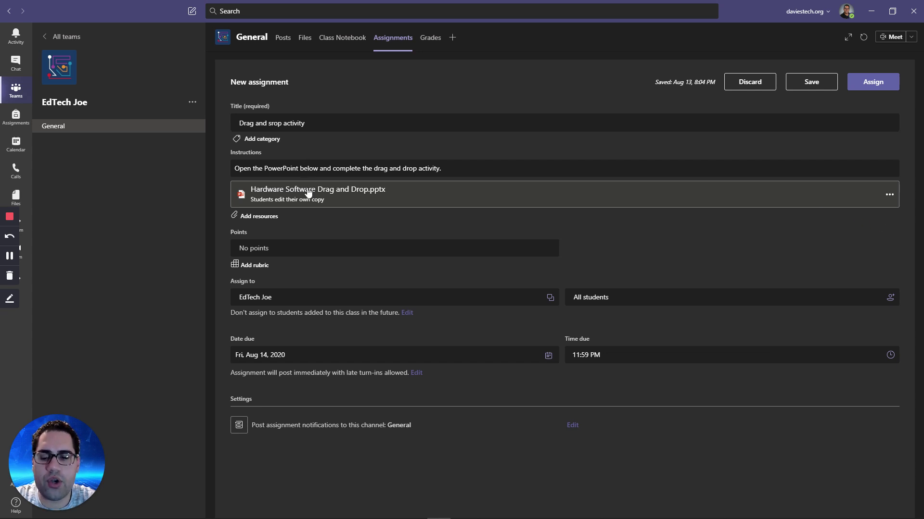
{"action": "left_click", "coordinate": [879, 89]}
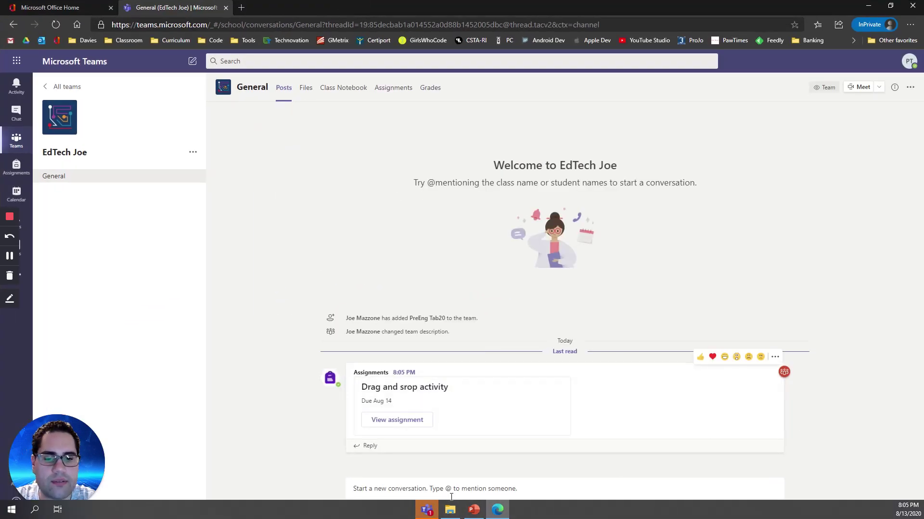
- As the student in the browser, open the Drag and srop activity assignment and its presentation
{"action": "left_click", "coordinate": [427, 510]}
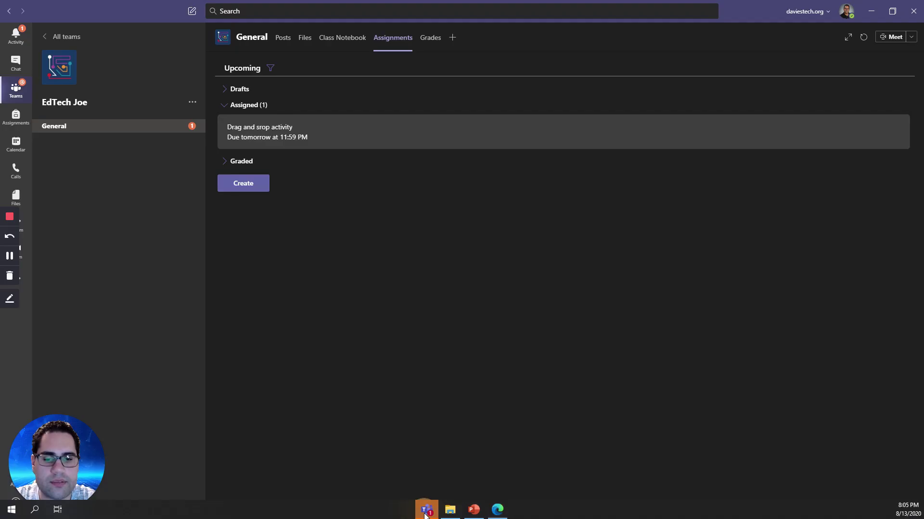
{"action": "left_click", "coordinate": [426, 509]}
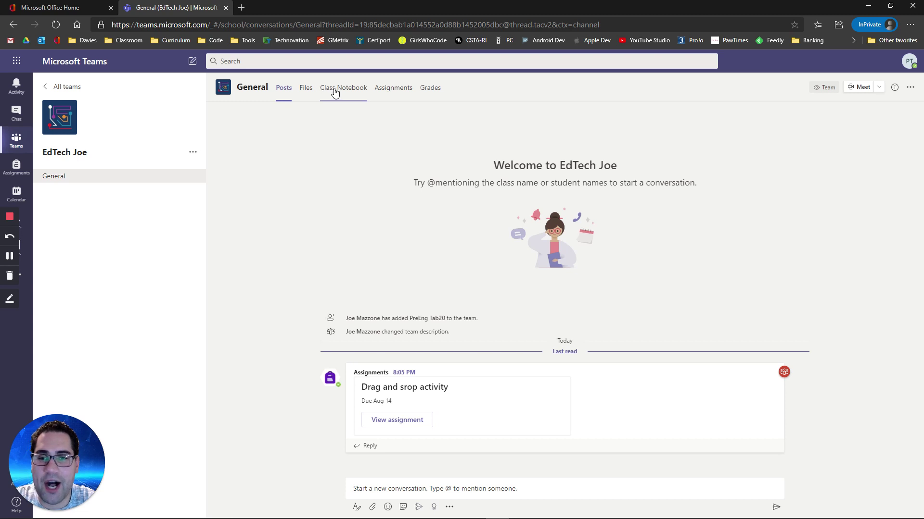
{"action": "left_click", "coordinate": [389, 88]}
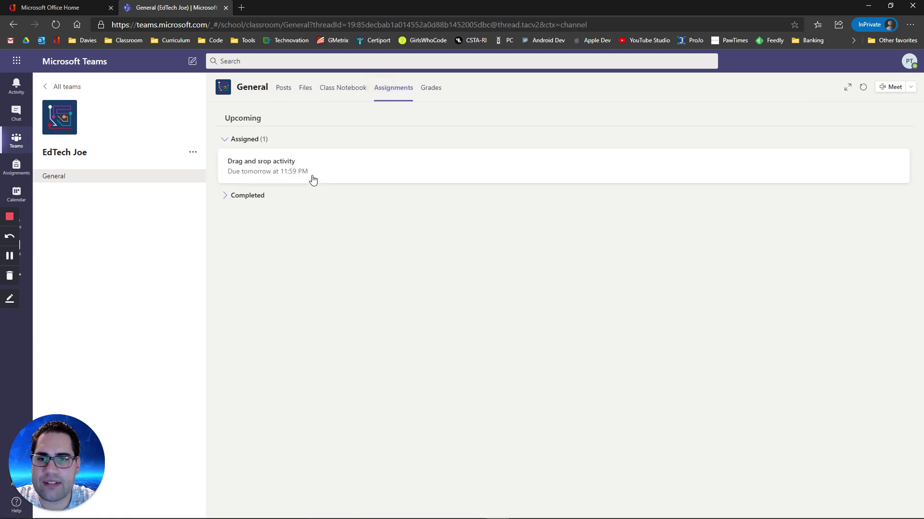
{"action": "left_click", "coordinate": [261, 166]}
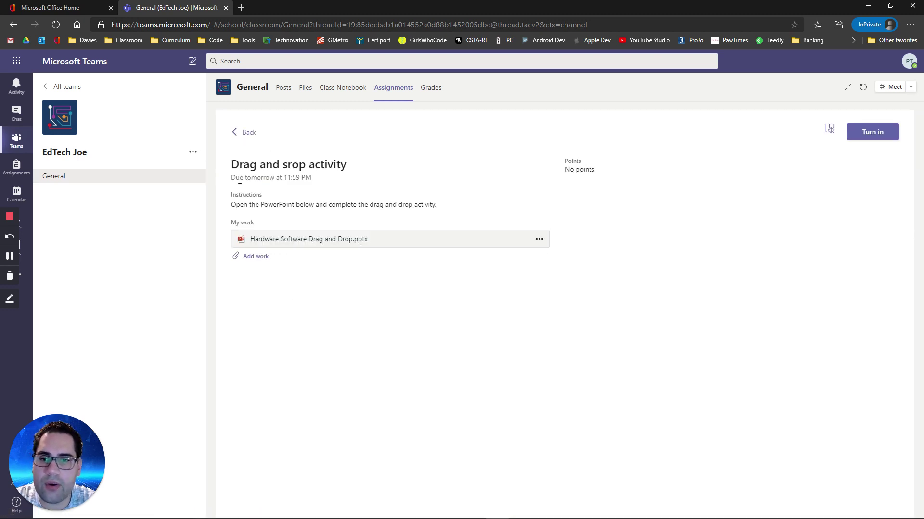
{"action": "left_click", "coordinate": [251, 245]}
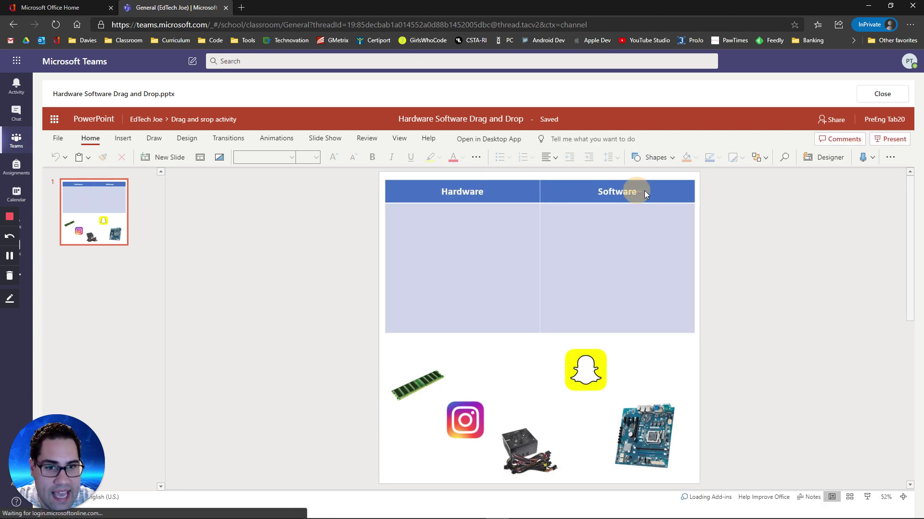
- Sort RAM, power supply and motherboard under Hardware, Snapchat and Instagram under Software, then turn in
{"action": "left_click_drag", "start_coordinate": [371, 176], "coordinate": [719, 343]}
{"action": "left_click", "coordinate": [409, 391]}
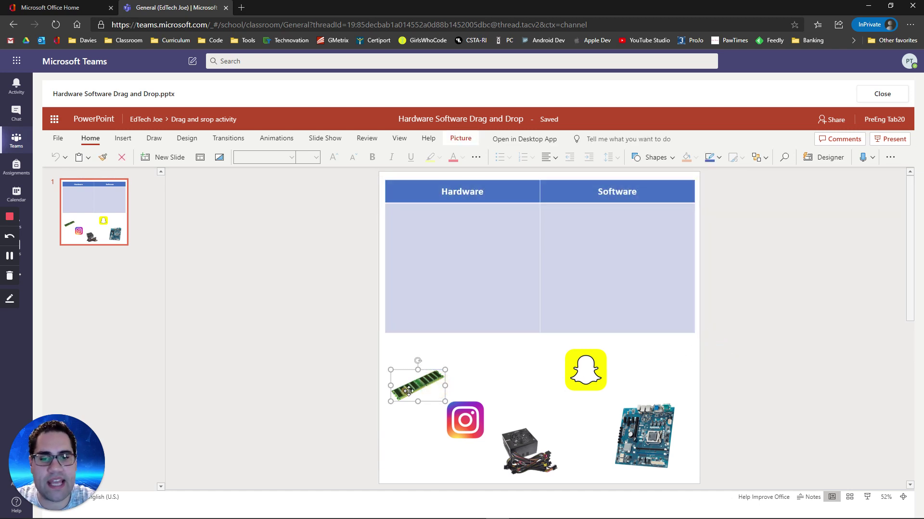
{"action": "left_click_drag", "start_coordinate": [408, 391], "coordinate": [415, 234]}
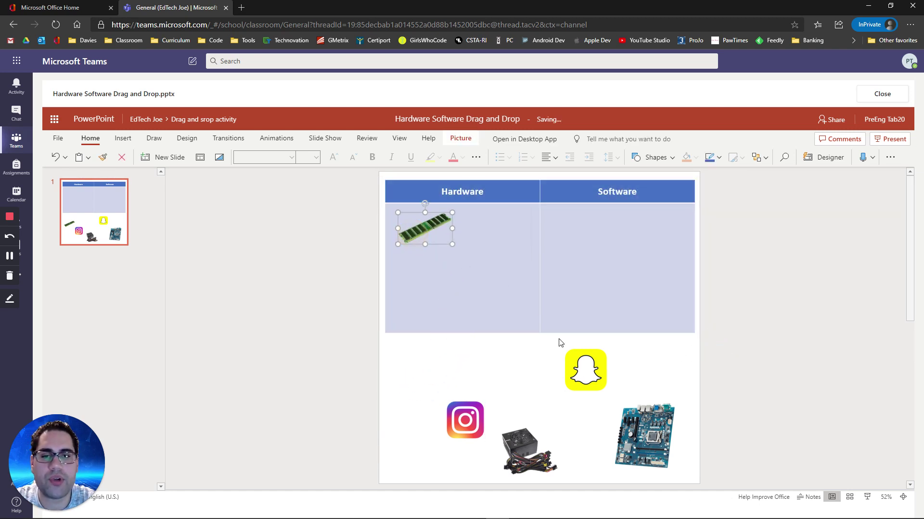
{"action": "left_click_drag", "start_coordinate": [584, 365], "coordinate": [659, 228]}
{"action": "left_click_drag", "start_coordinate": [464, 411], "coordinate": [581, 230]}
{"action": "left_click_drag", "start_coordinate": [529, 449], "coordinate": [425, 290]}
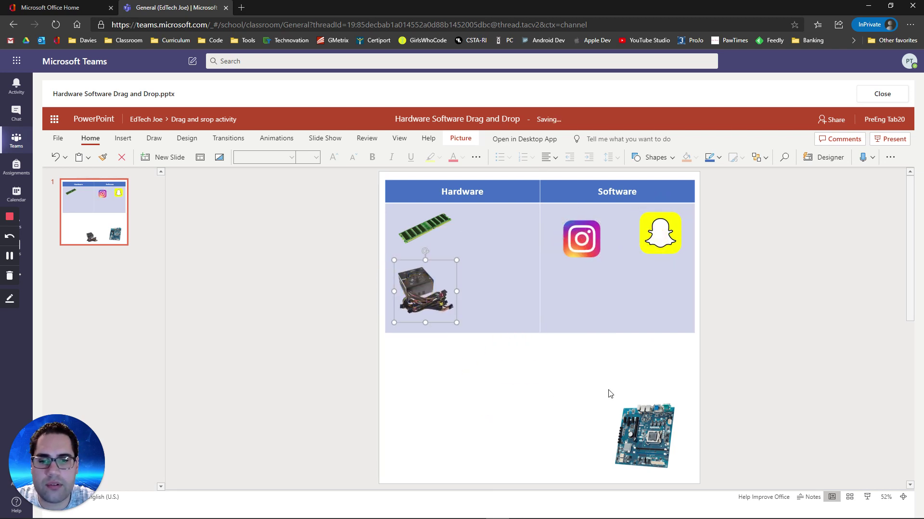
{"action": "left_click_drag", "start_coordinate": [635, 423], "coordinate": [474, 255]}
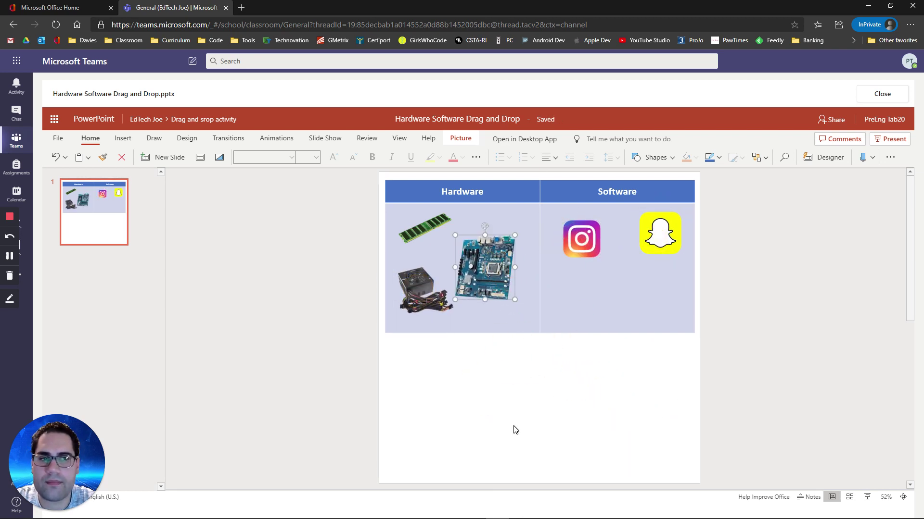
{"action": "left_click", "coordinate": [864, 97]}
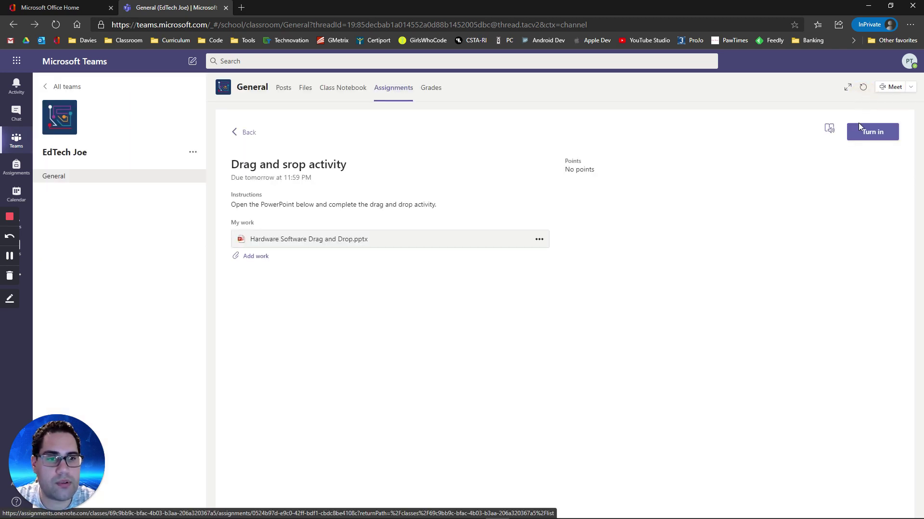
{"action": "left_click", "coordinate": [872, 134]}
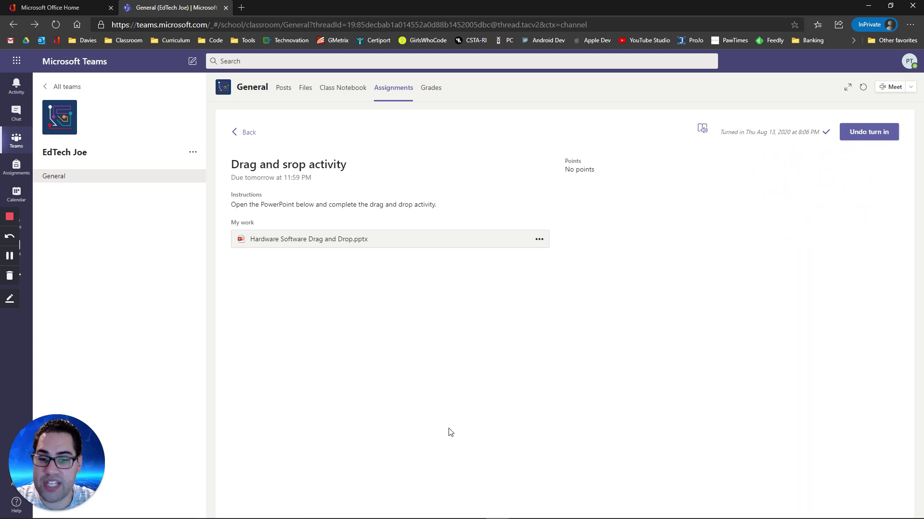
- Review the student's turned-in work in desktop Teams, then reopen the .pptx in the student's browser
{"action": "left_click", "coordinate": [426, 511]}
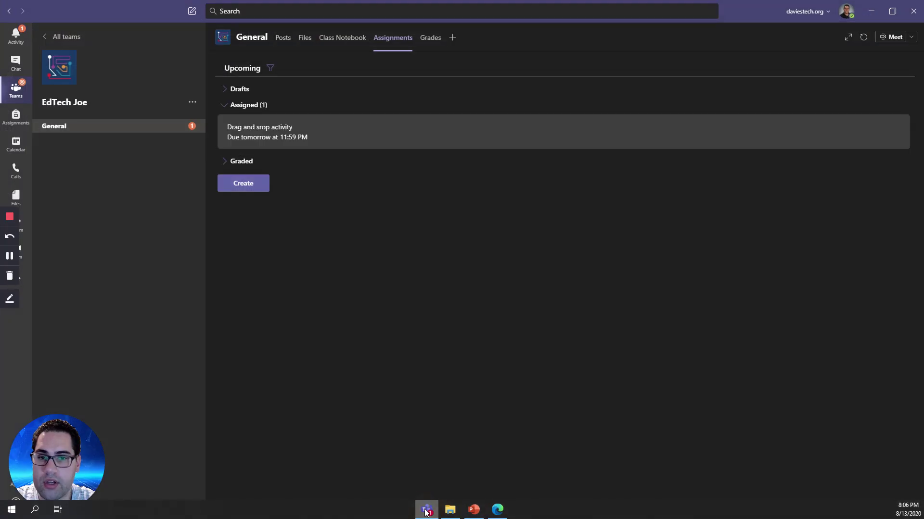
{"action": "left_click", "coordinate": [304, 140]}
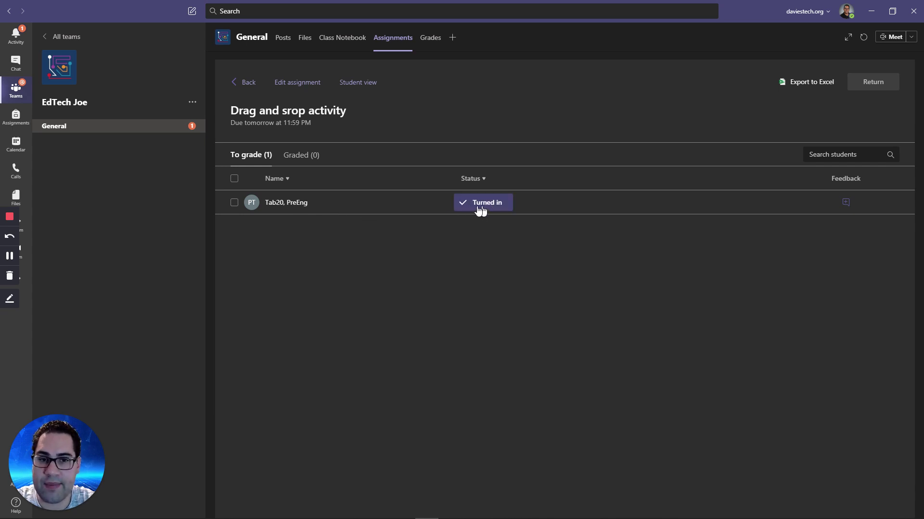
{"action": "left_click", "coordinate": [497, 210]}
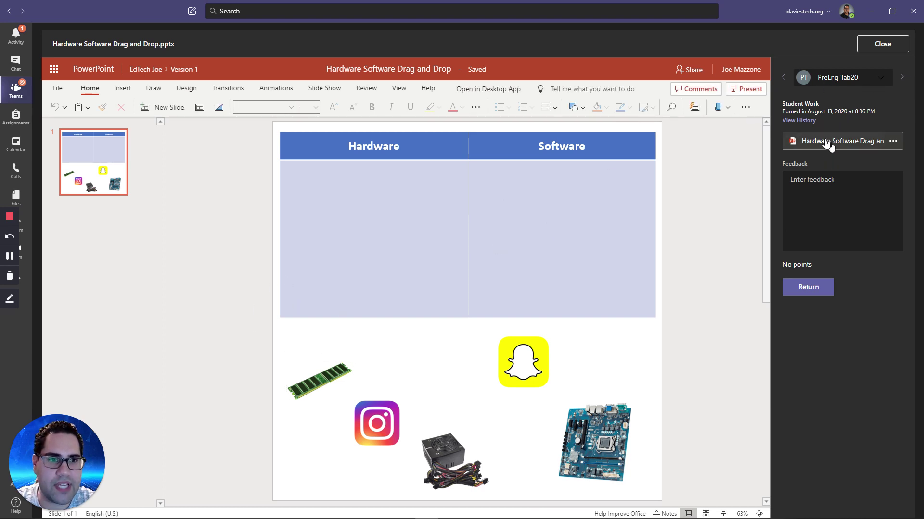
{"action": "left_click", "coordinate": [870, 10]}
{"action": "left_click", "coordinate": [321, 247]}
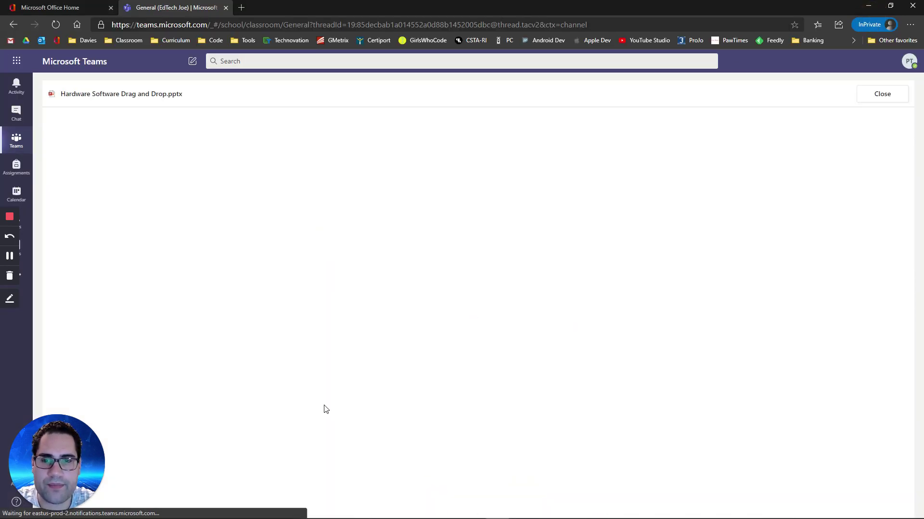
- Undo the turn-in, reopen and close the presentation twice, then turn the assignment in again
{"action": "left_click", "coordinate": [875, 96]}
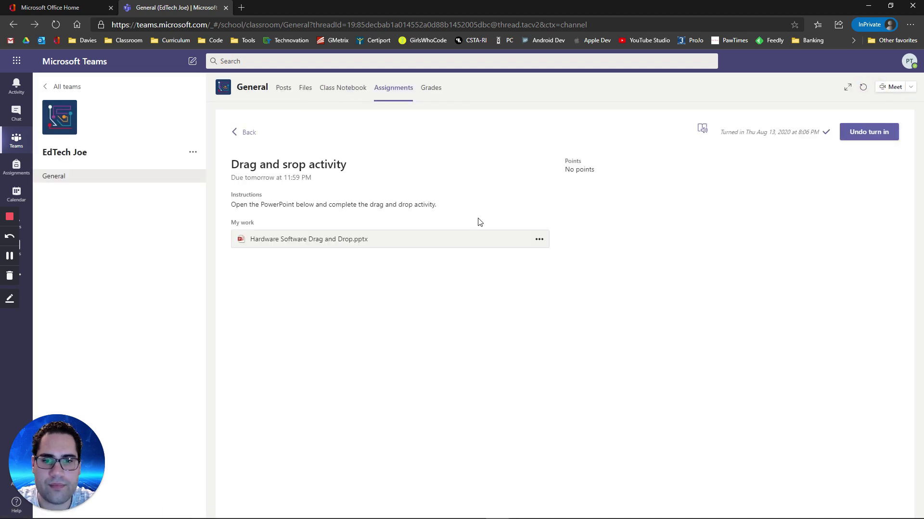
{"action": "left_click", "coordinate": [858, 138]}
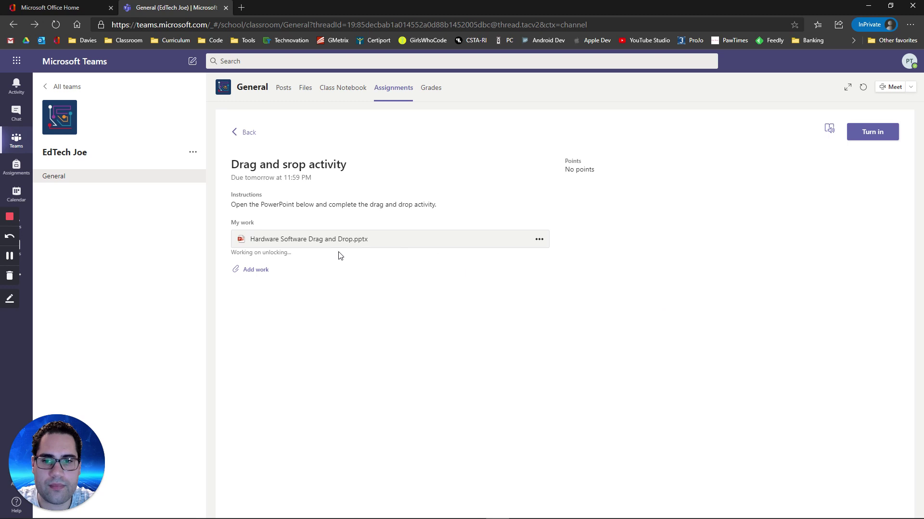
{"action": "left_click", "coordinate": [305, 244]}
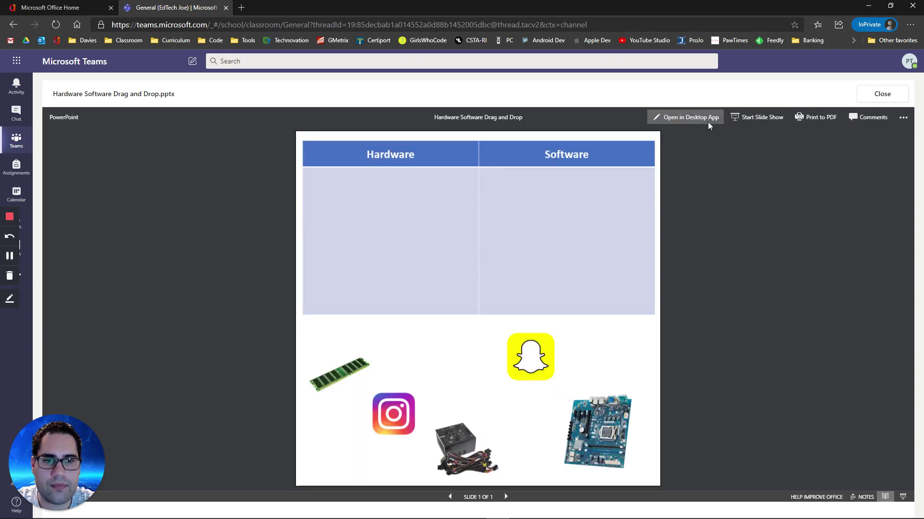
{"action": "left_click", "coordinate": [882, 93]}
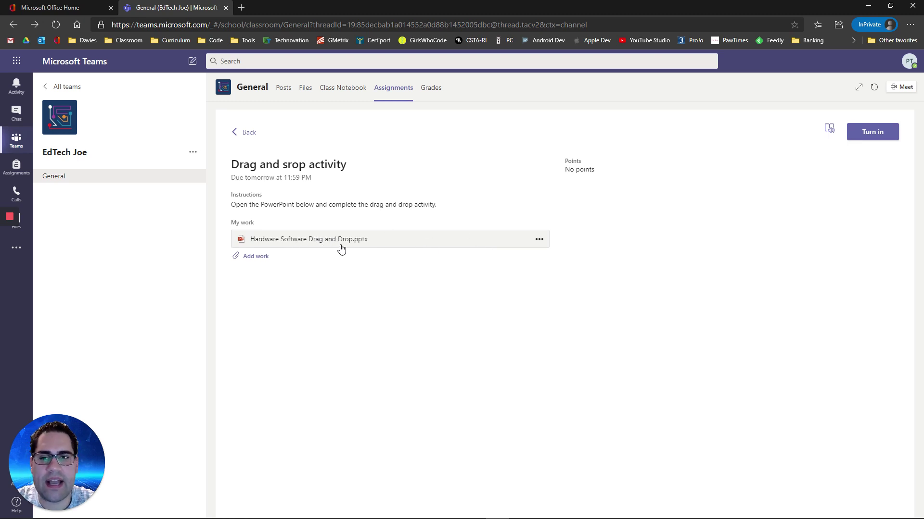
{"action": "left_click", "coordinate": [314, 244]}
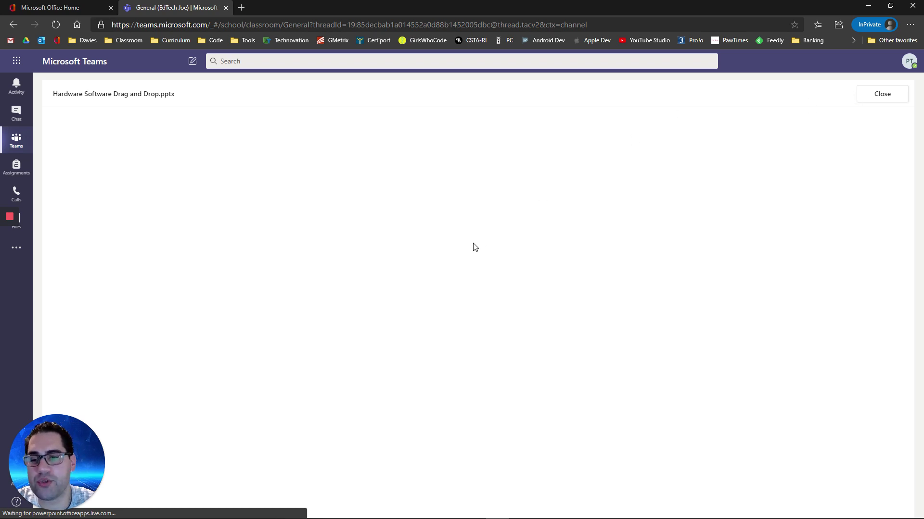
{"action": "left_click", "coordinate": [882, 95]}
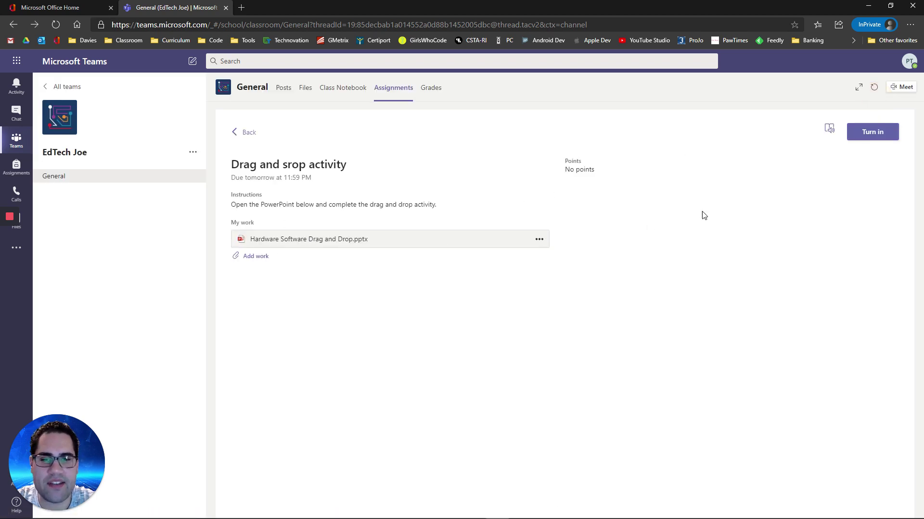
{"action": "left_click", "coordinate": [876, 133]}
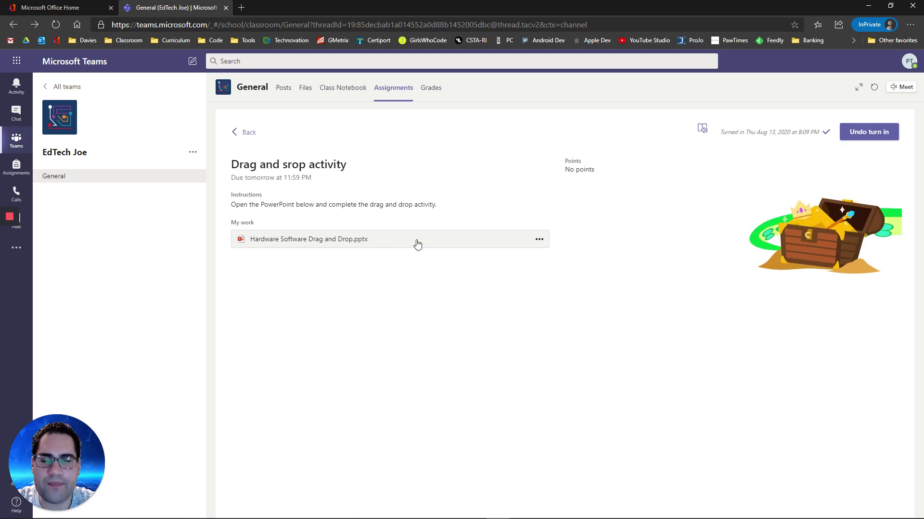
- In the teacher's Teams app, refresh Assignments and open the student's resubmitted Drag and srop activity work
{"action": "mouse_move", "coordinate": [510, 512]}
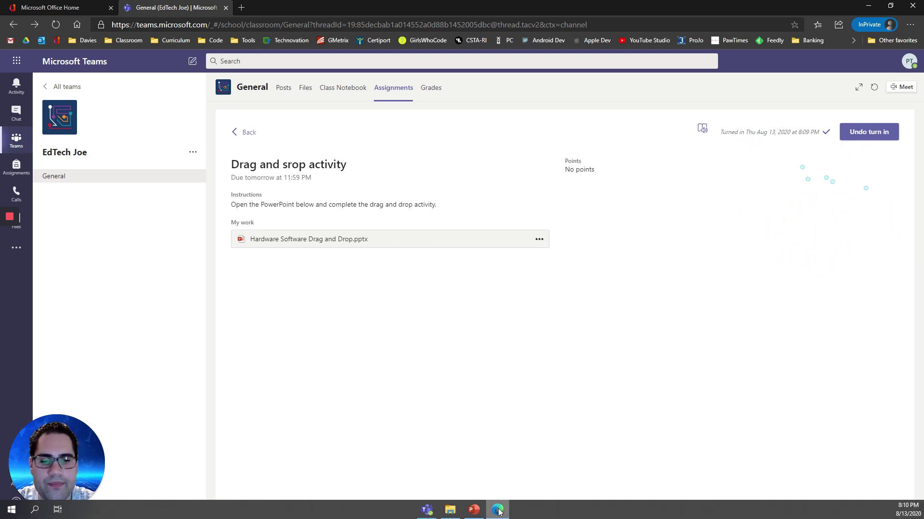
{"action": "left_click", "coordinate": [427, 510]}
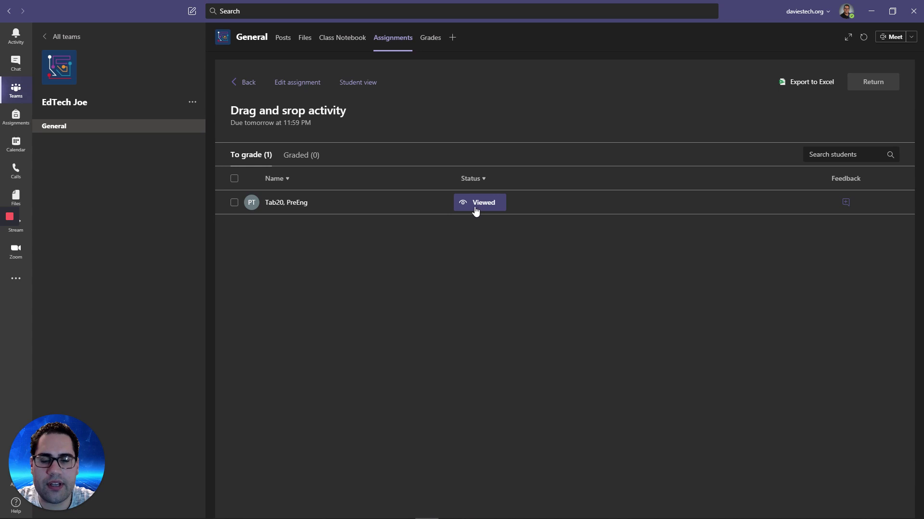
{"action": "left_click", "coordinate": [864, 38]}
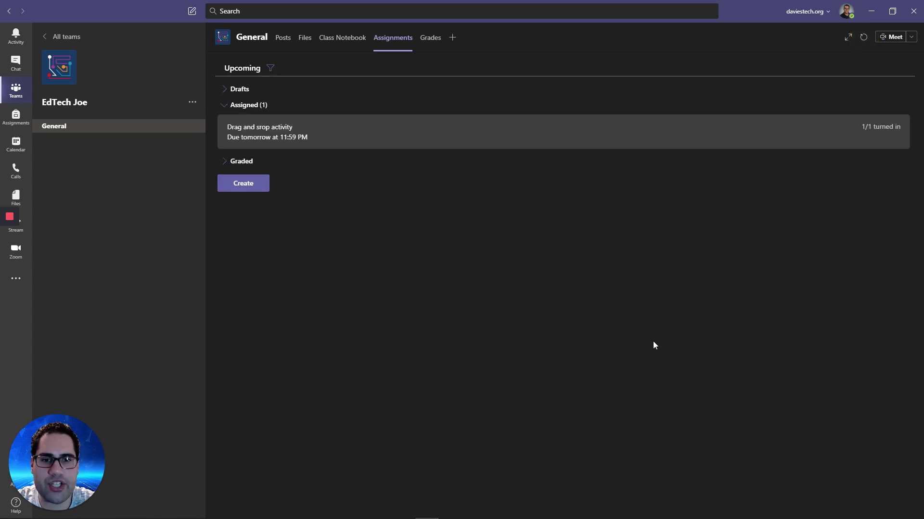
{"action": "left_click", "coordinate": [463, 147]}
{"action": "left_click", "coordinate": [486, 201]}
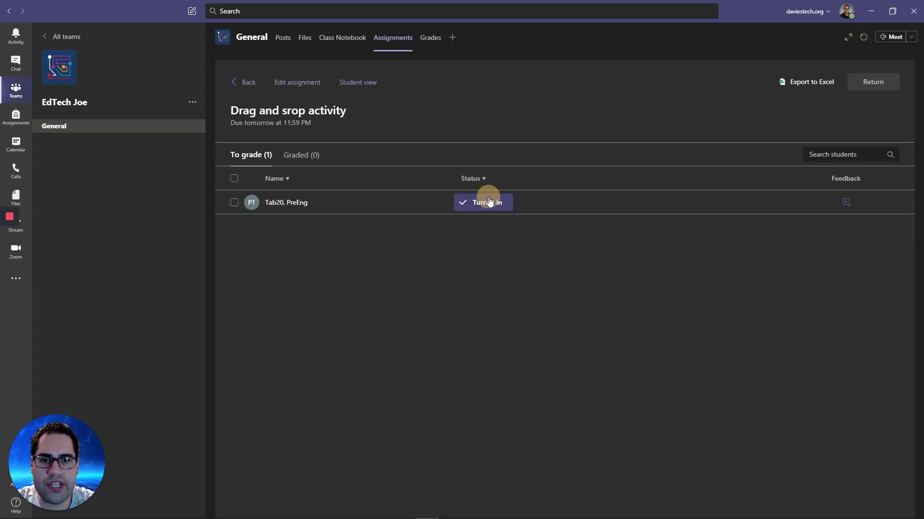